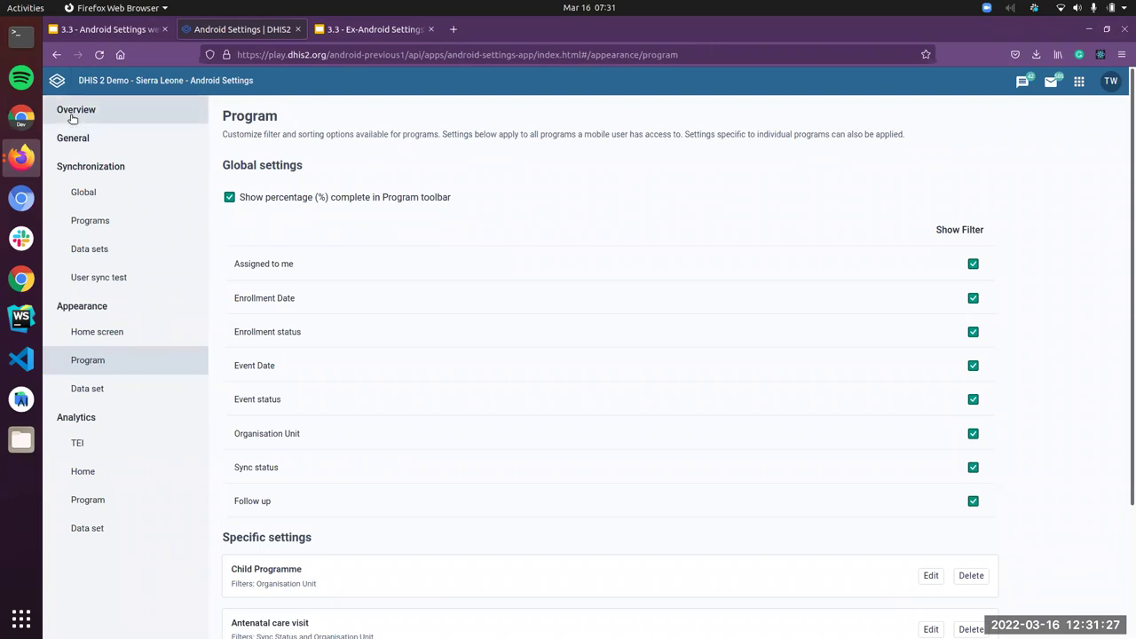
Open the Programs sync settings and highlight the global download settings heading
click(80, 222)
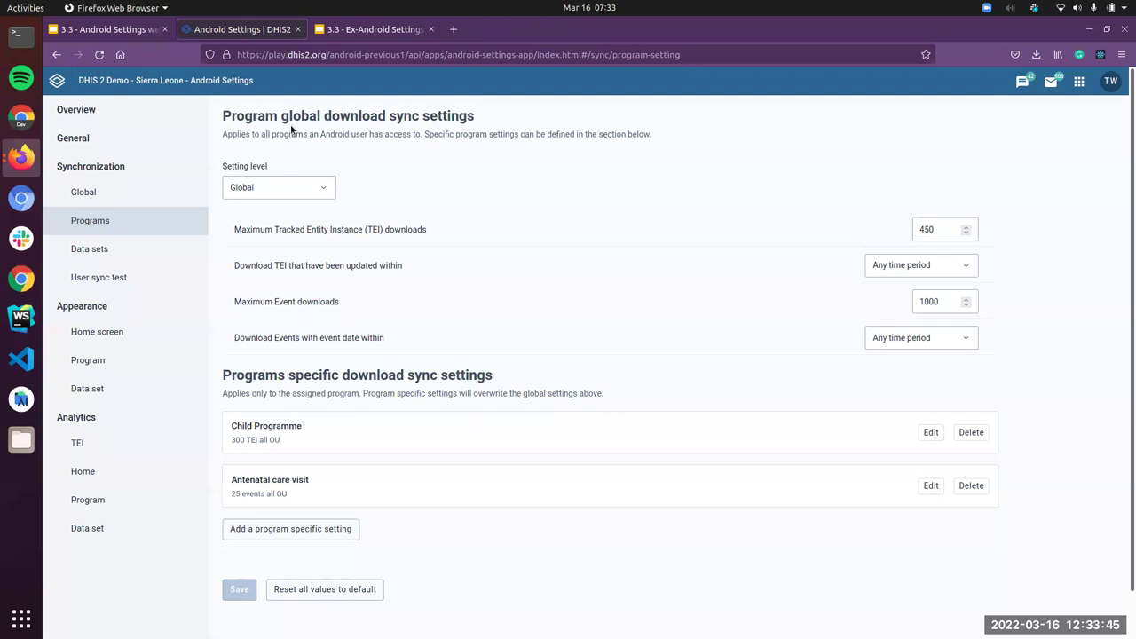
drag(279, 116, 450, 116)
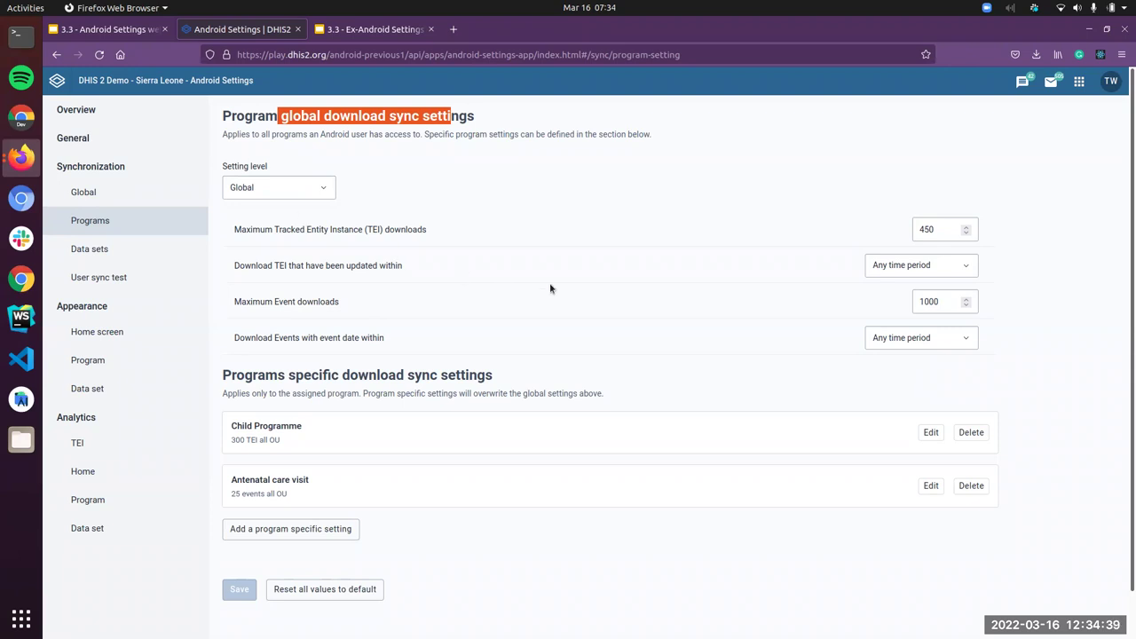
scroll(552, 289, down, 1)
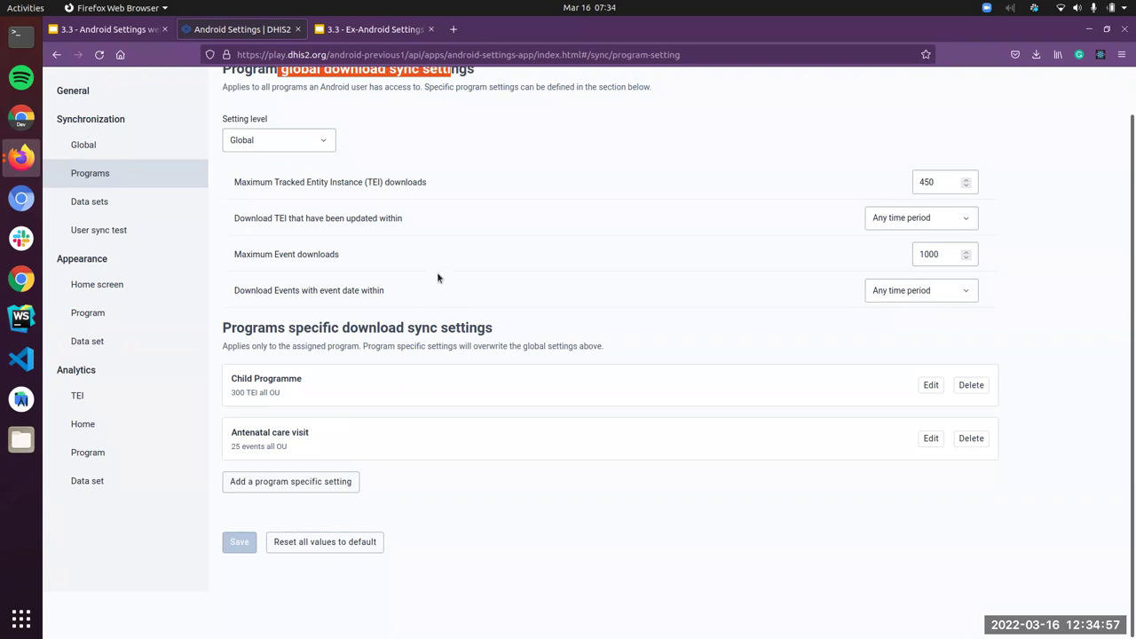
drag(384, 295, 374, 192)
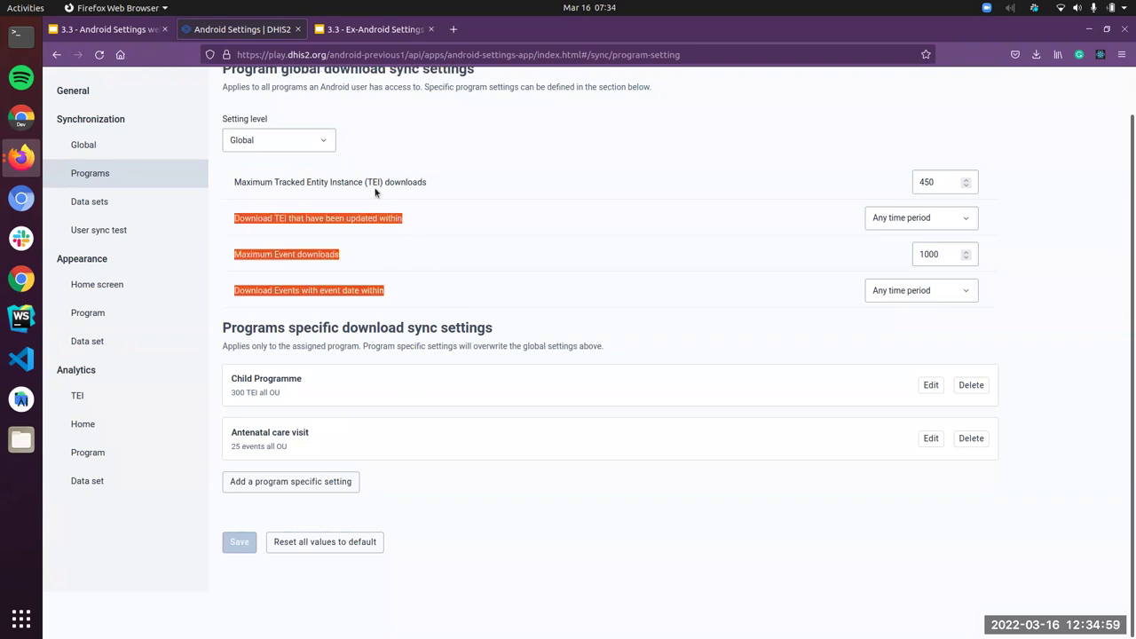
click(373, 287)
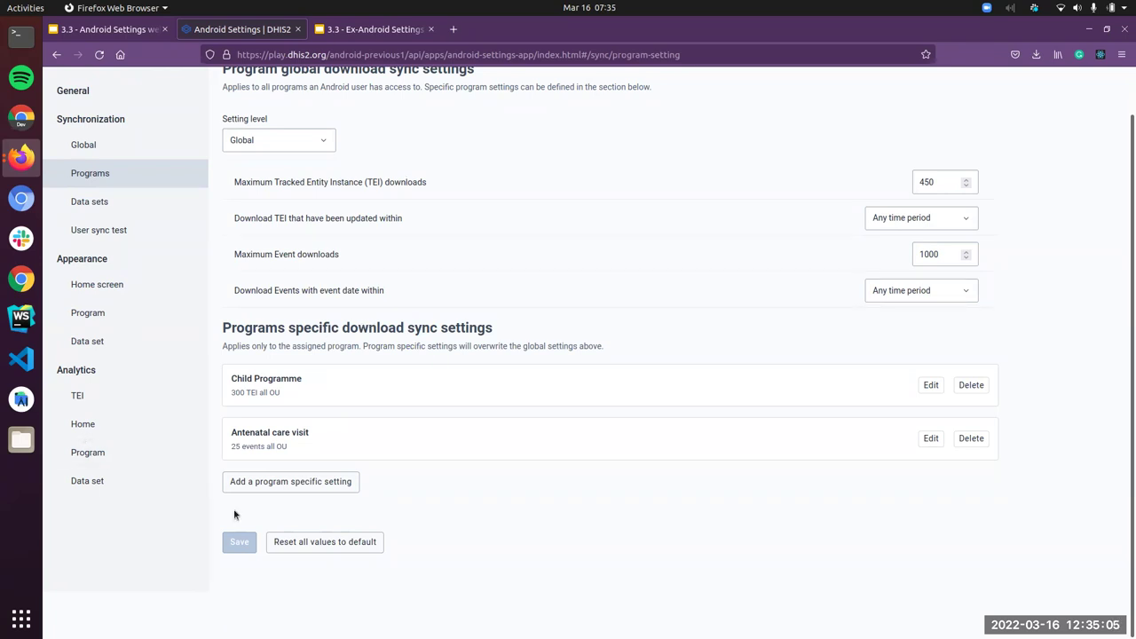
Add a Malaria case diagnosis, treatment and investigation override with TEI downloads set to 0
click(327, 482)
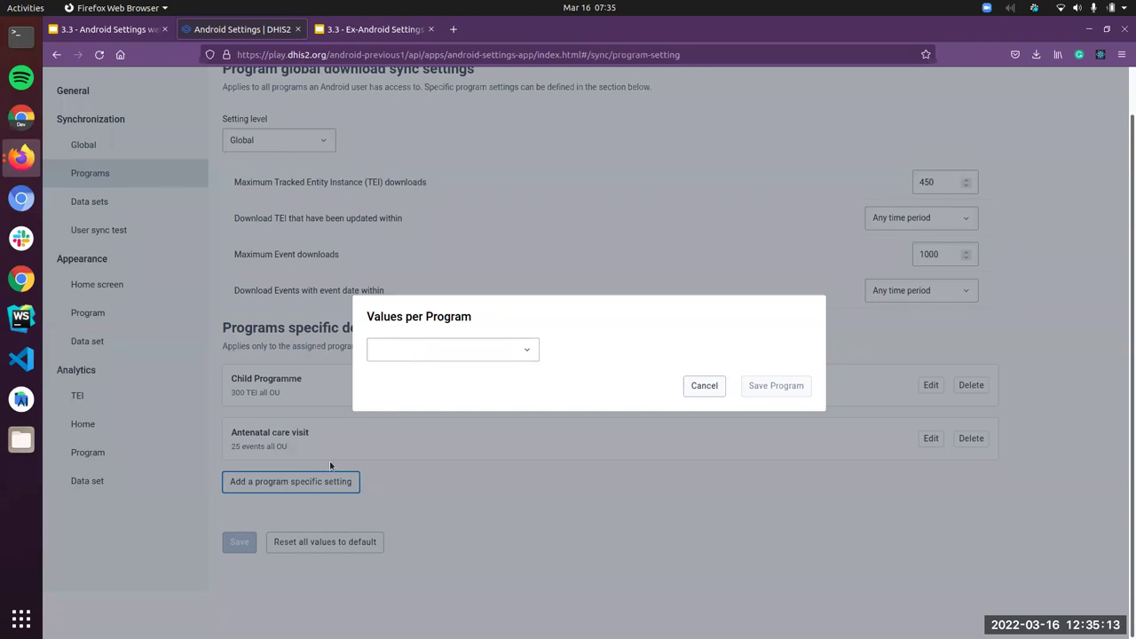
click(413, 350)
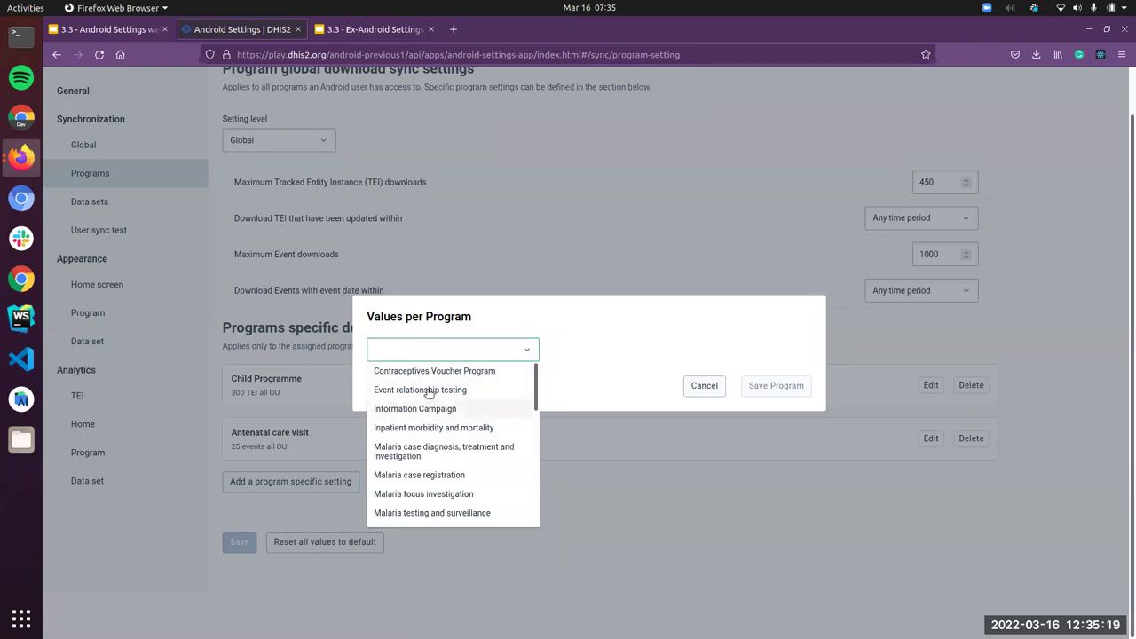
click(421, 452)
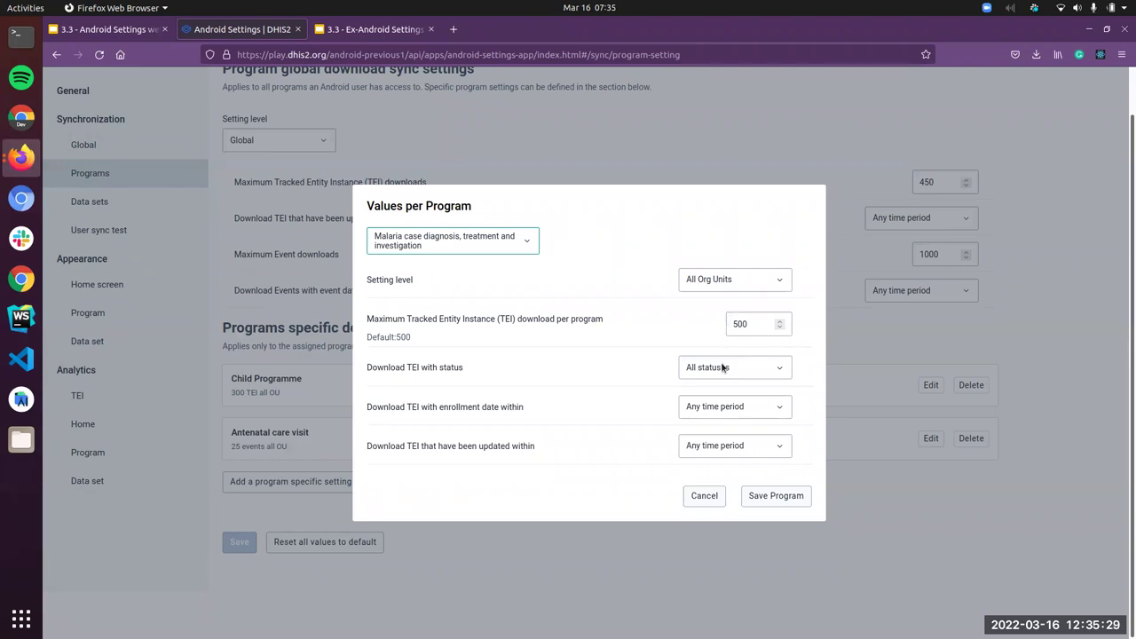
click(745, 326)
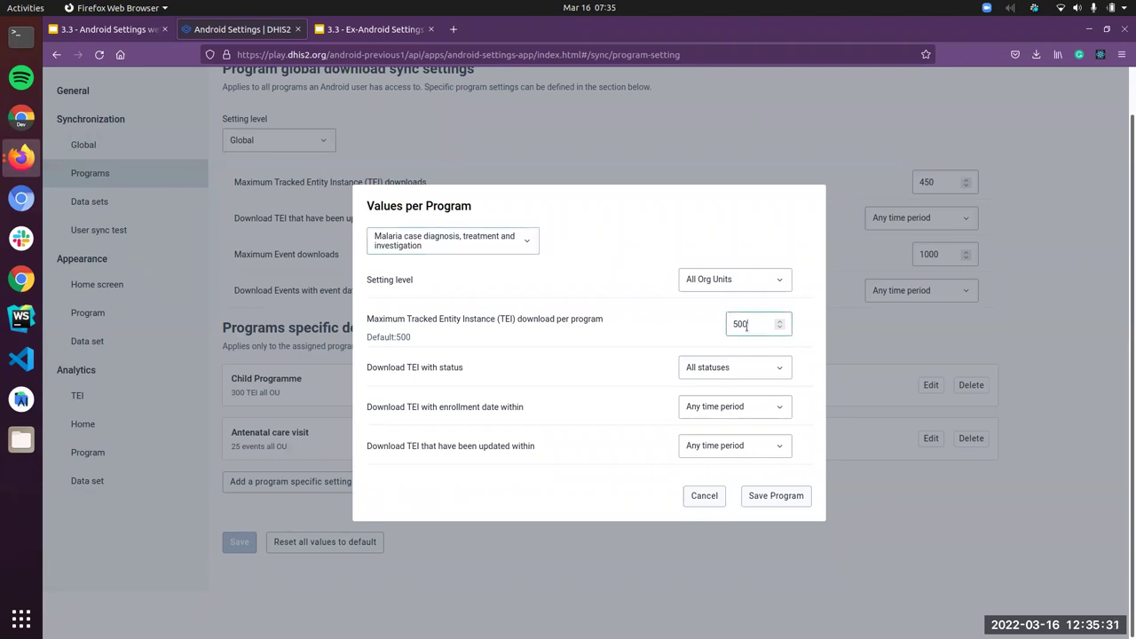
text(5)
key(BackSpace)
key(BackSpace)
Limit Malaria enrollments to Last 3 months, save the override, then save the program settings
click(708, 414)
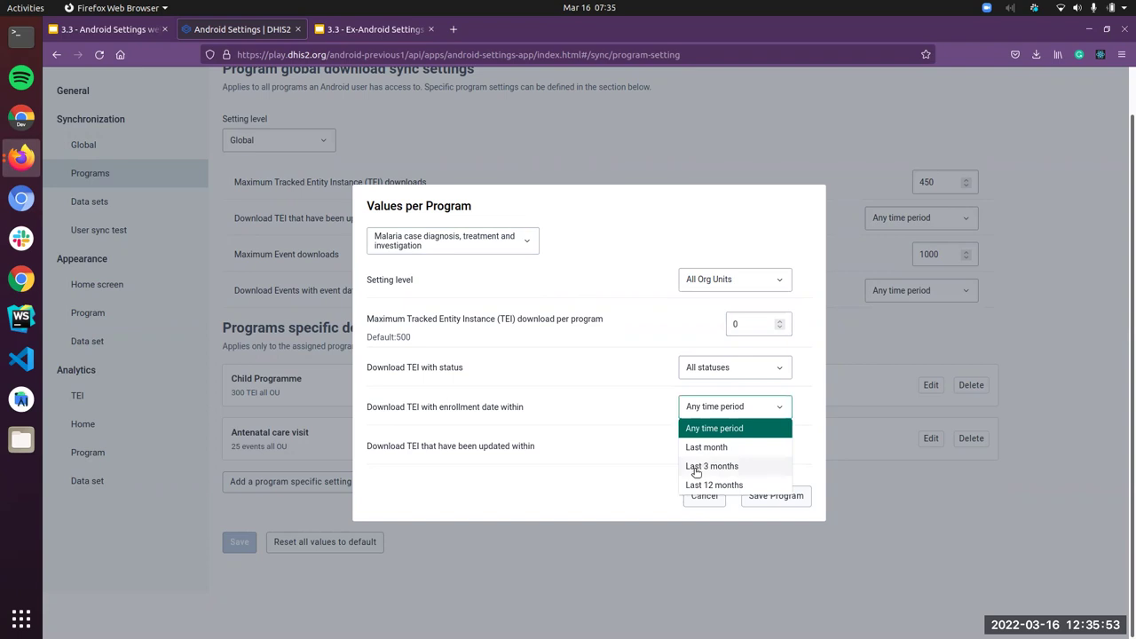
click(691, 467)
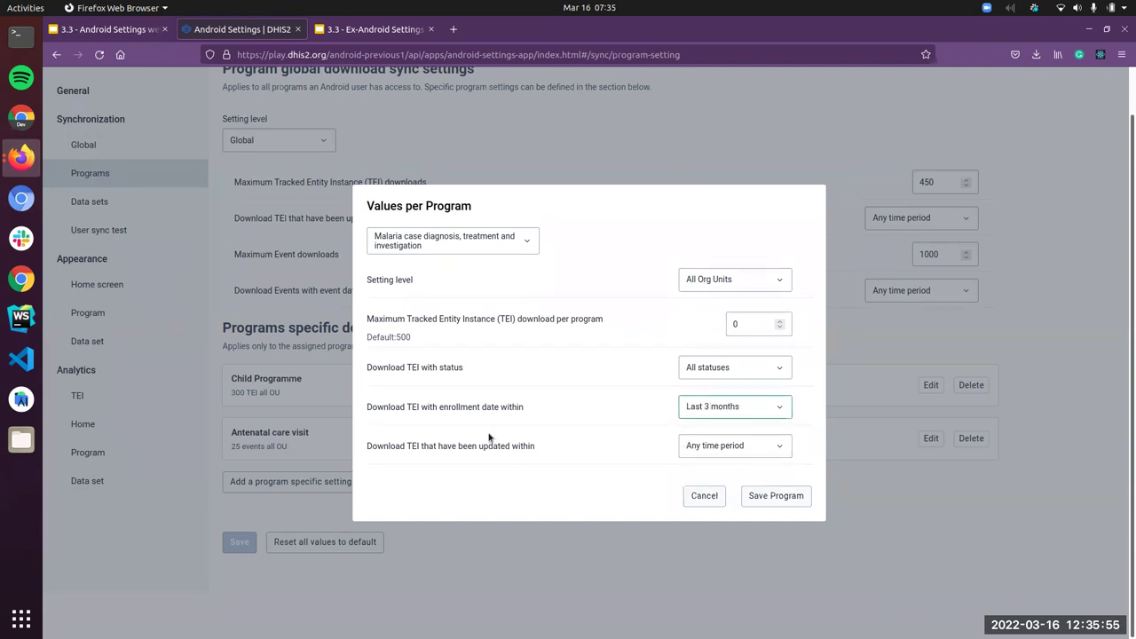
click(763, 498)
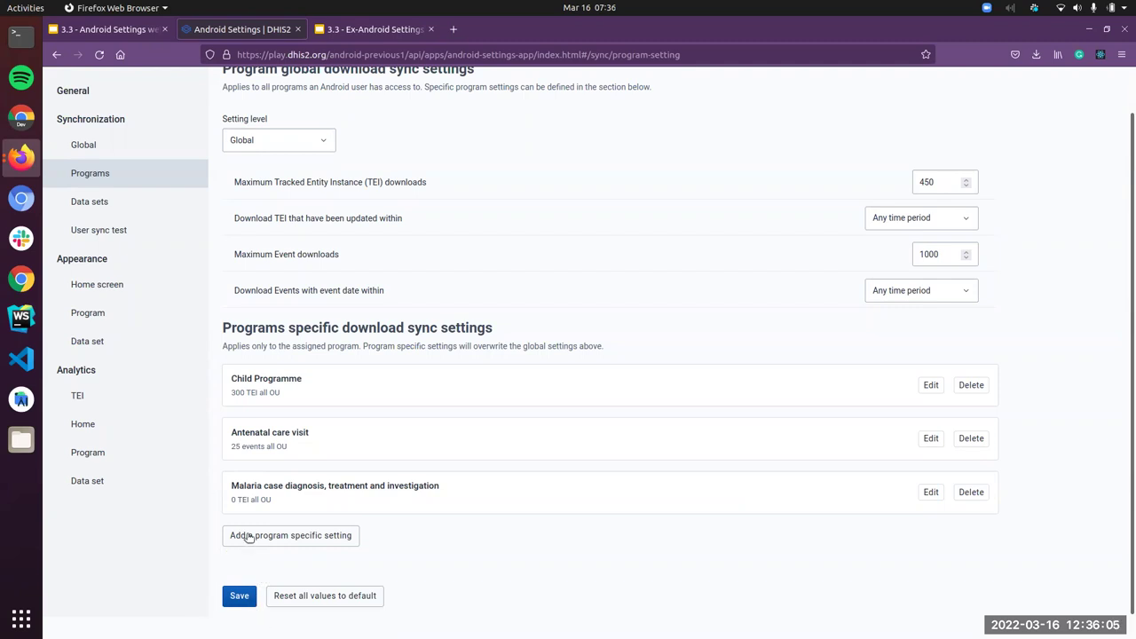
click(231, 600)
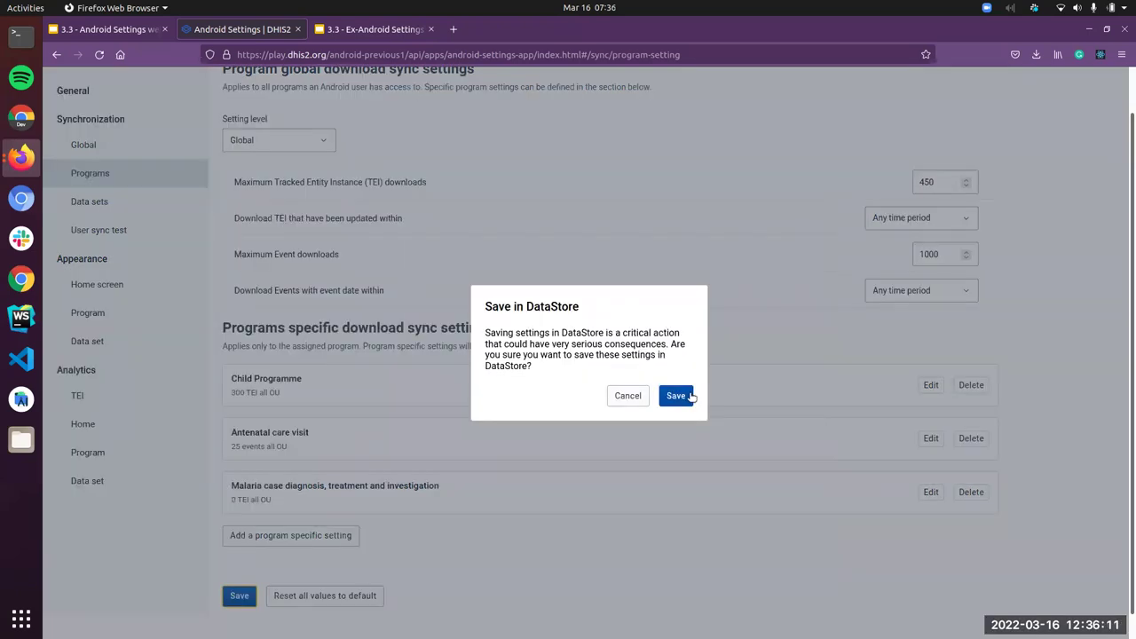
Cancel the DataStore save and start another program-specific setting
click(625, 404)
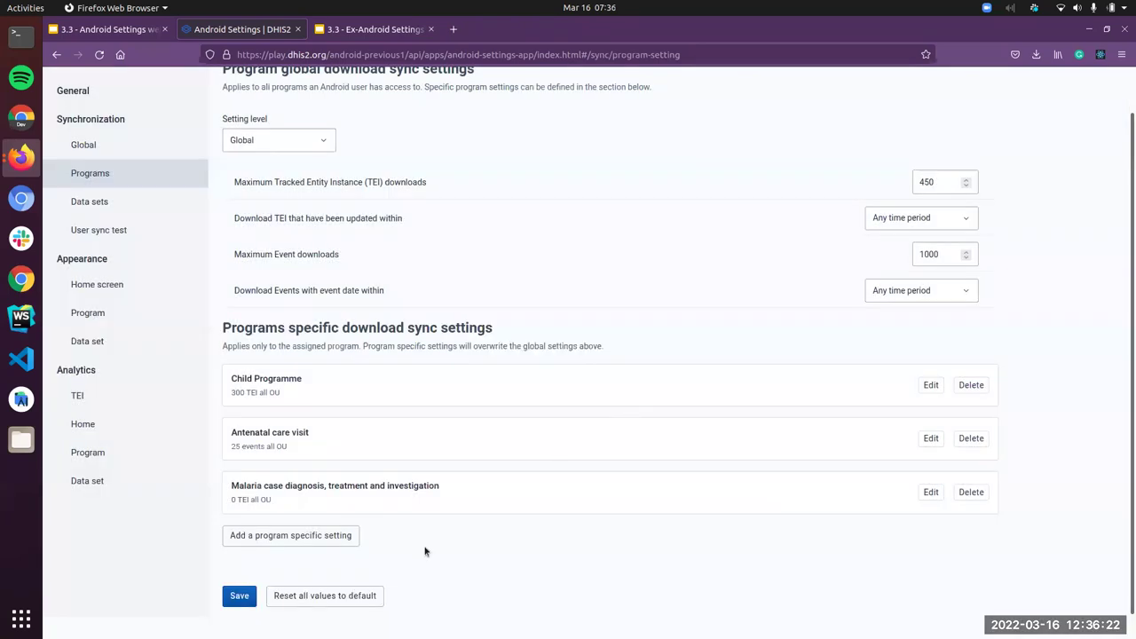
click(349, 539)
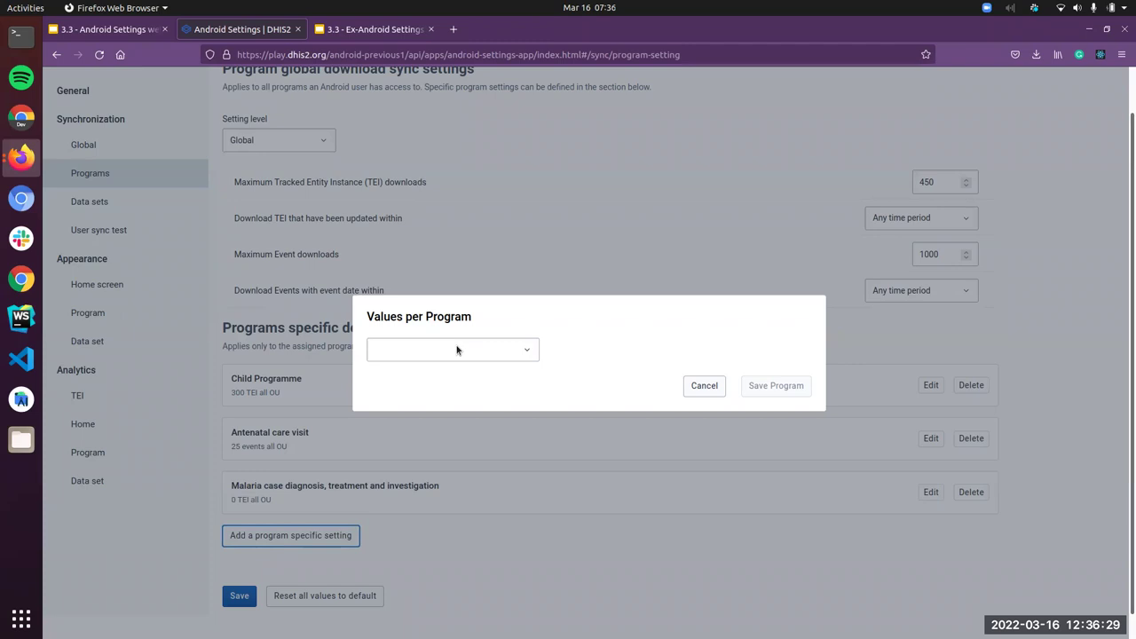
Choose Information Campaign, review its event download limit, and cancel the override
click(456, 351)
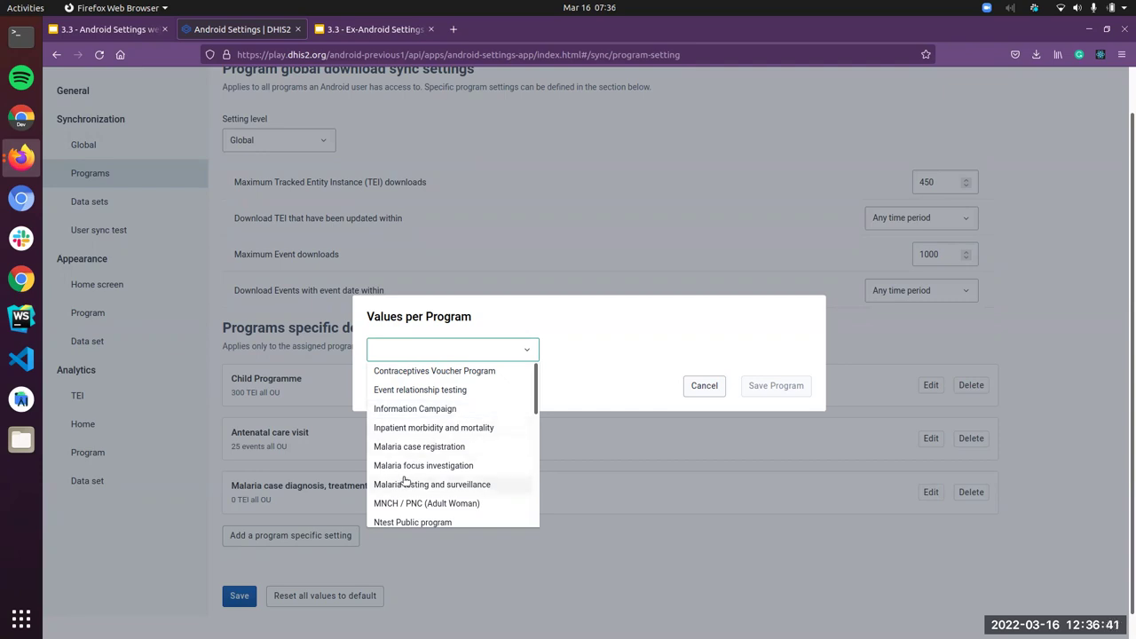
click(431, 407)
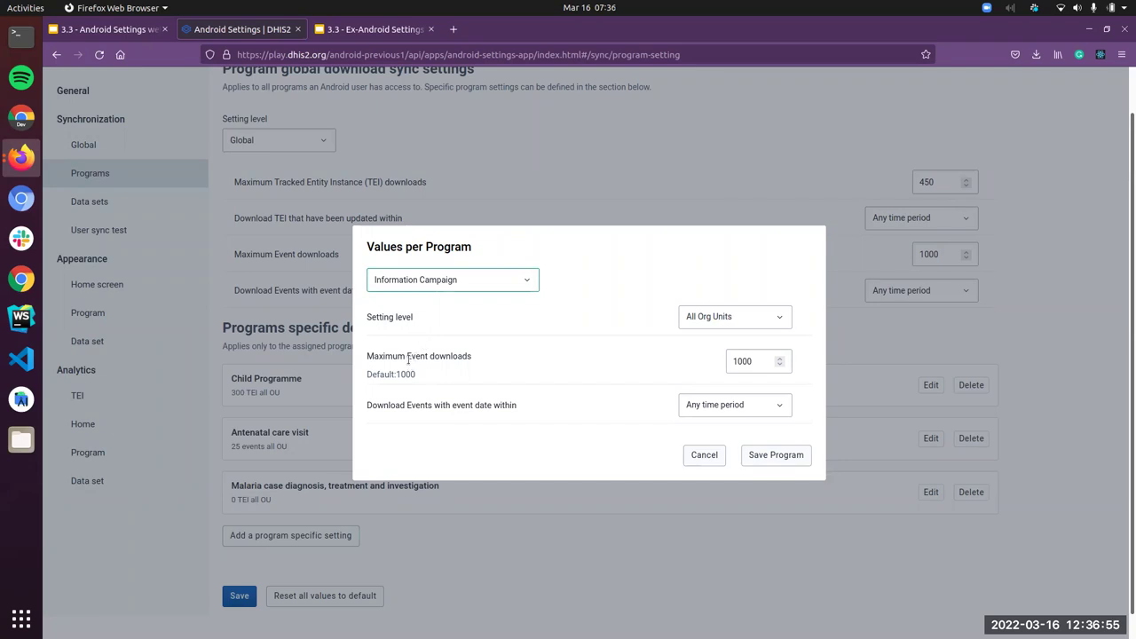
drag(409, 359, 446, 366)
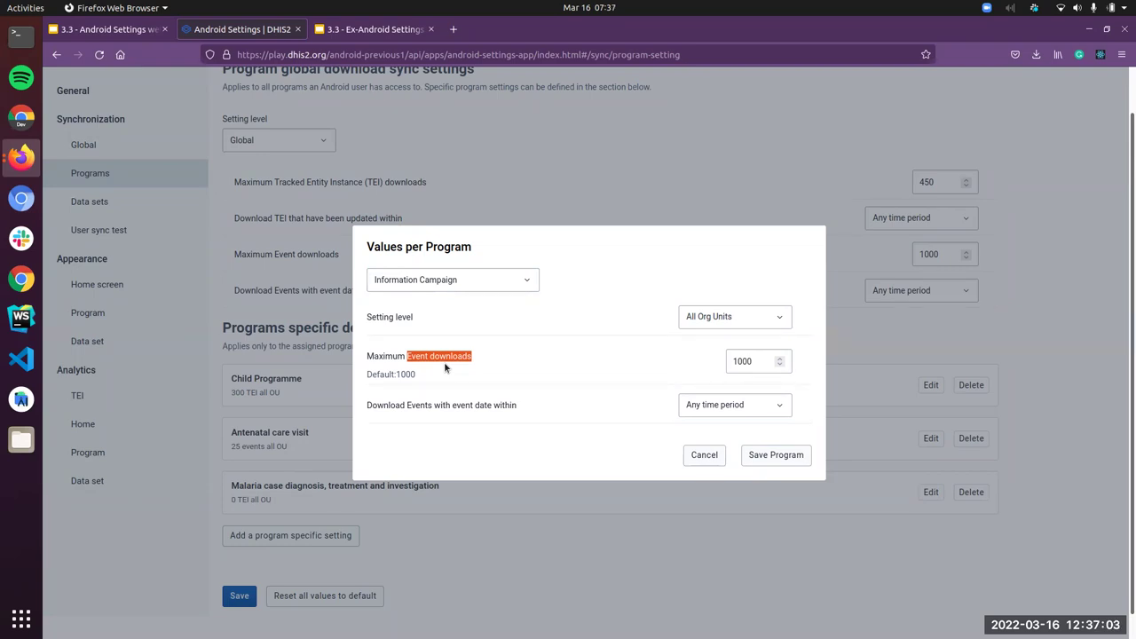
click(717, 457)
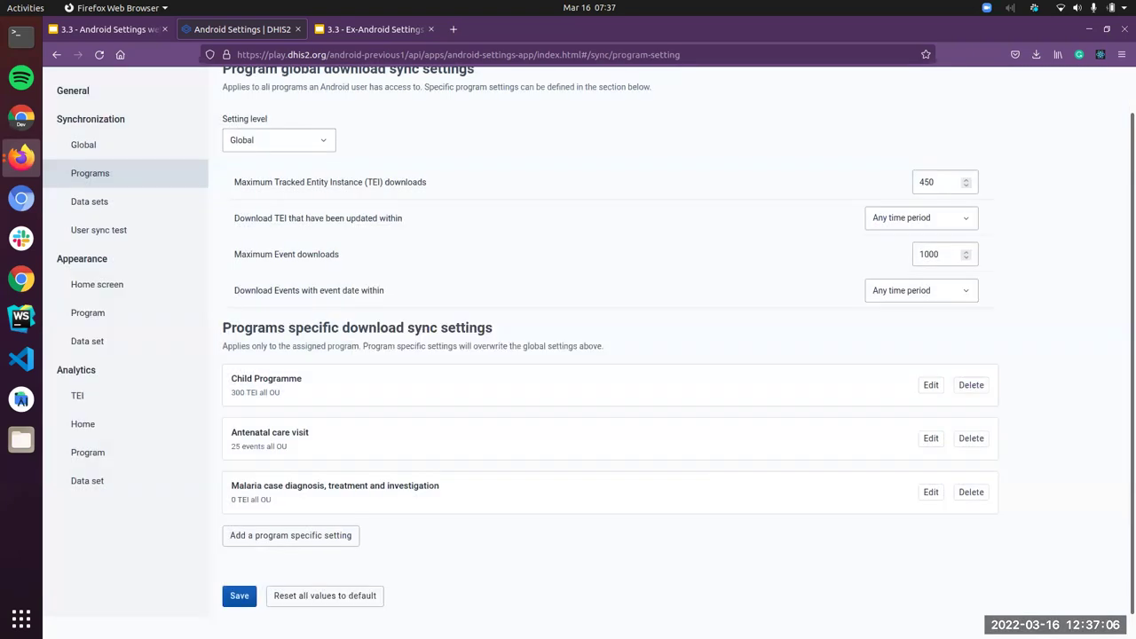
Show the Android Settings webapp 2.1.1 deck at the Synchronization: Program Settings slide
click(366, 29)
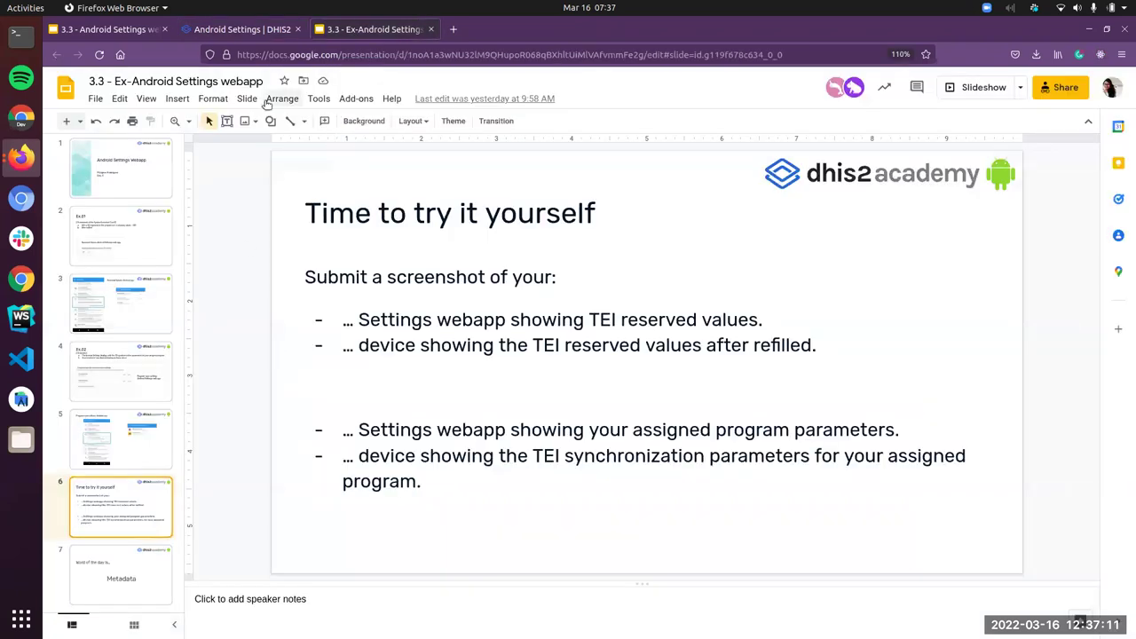
click(99, 29)
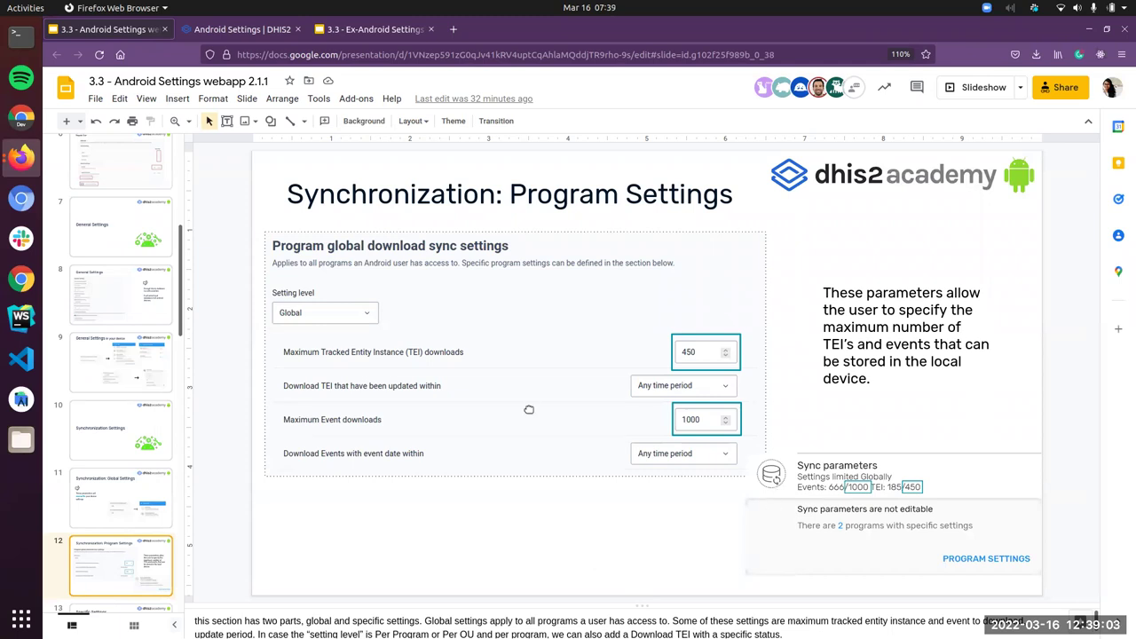
Review slides 13 and 14 on specific settings, then return to DHIS2 Android Settings
scroll(124, 525, down, 2)
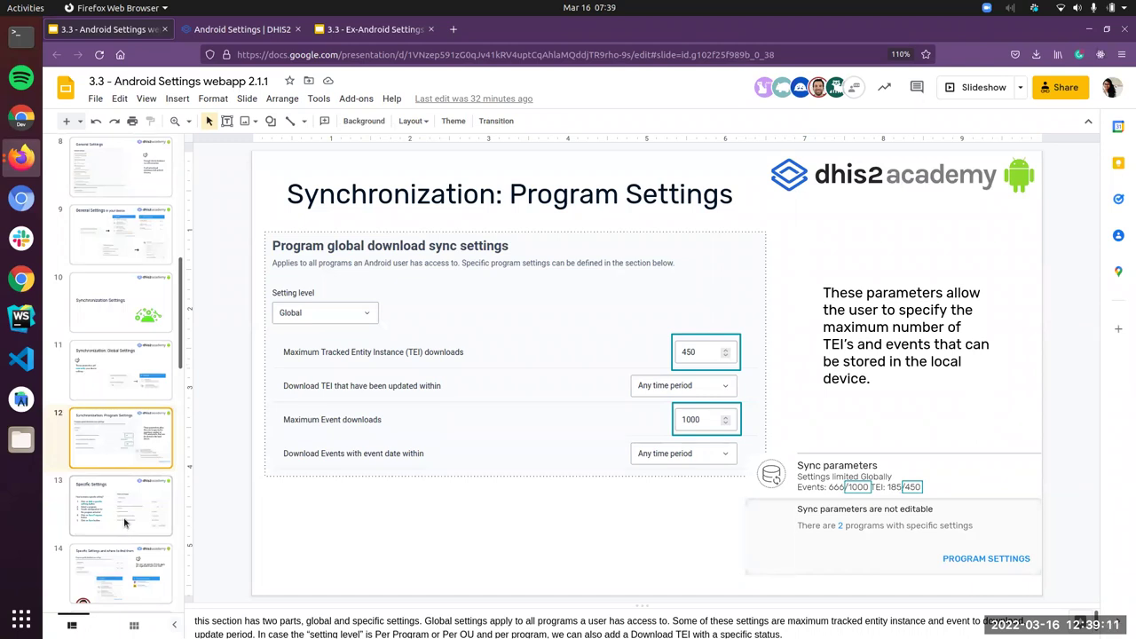
click(122, 510)
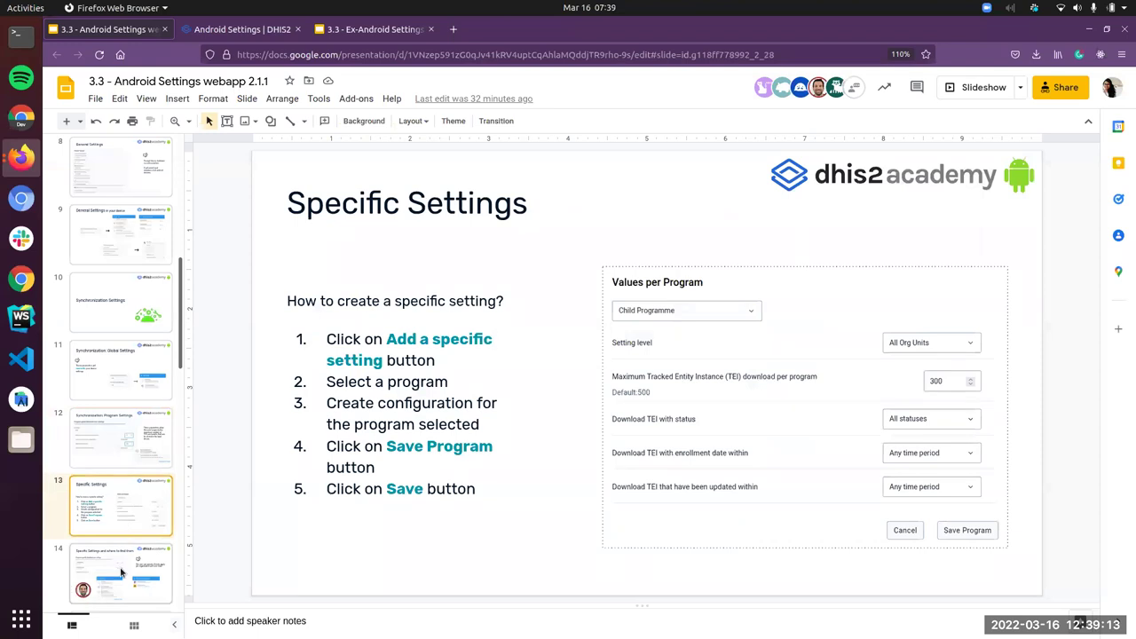
scroll(126, 532, down, 3)
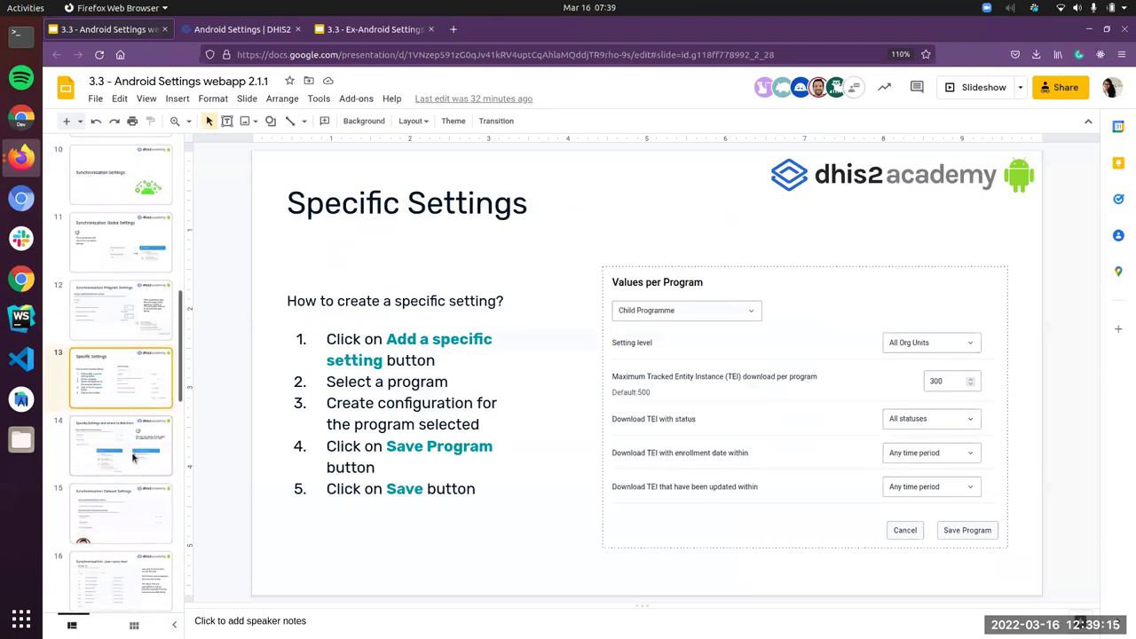
click(133, 456)
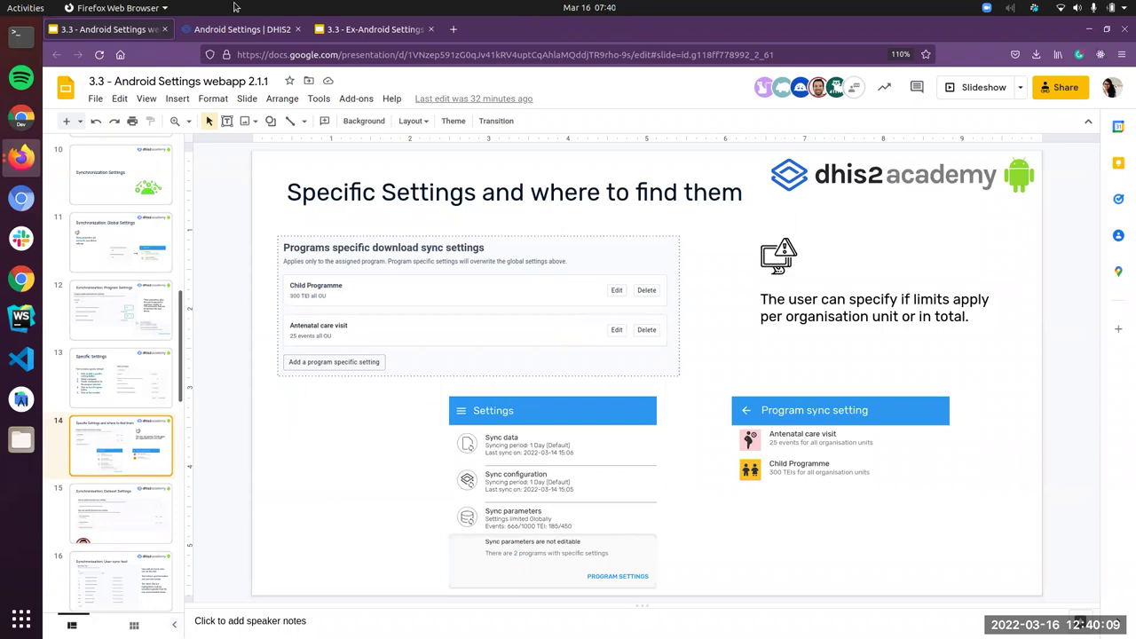
click(231, 30)
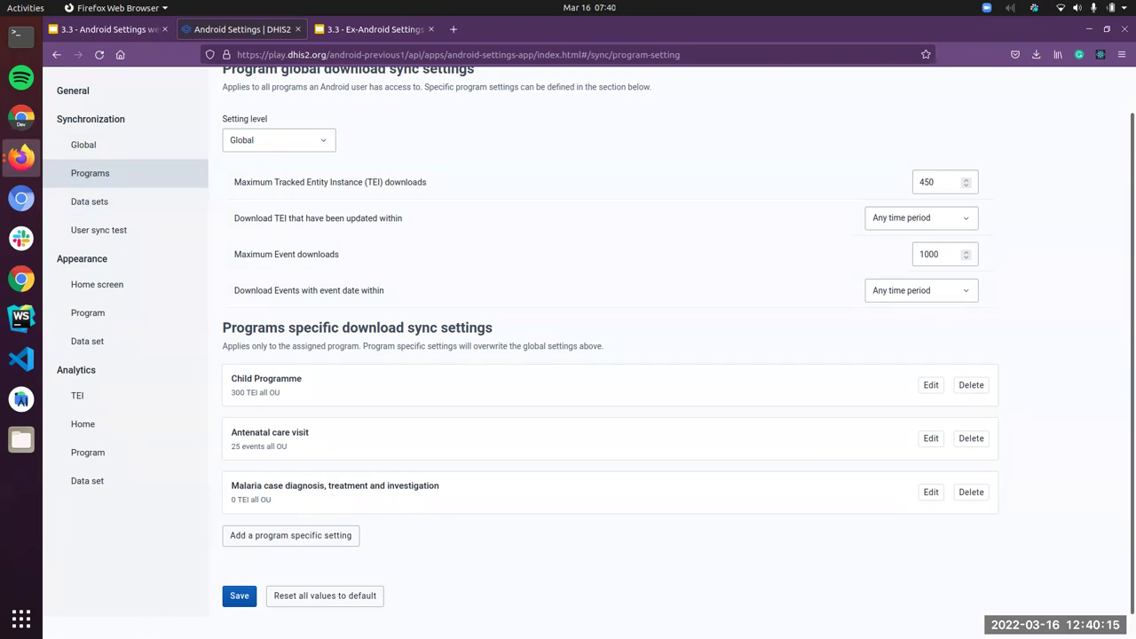
Save the program sync settings to the DataStore and go to Data sets sync settings
click(239, 596)
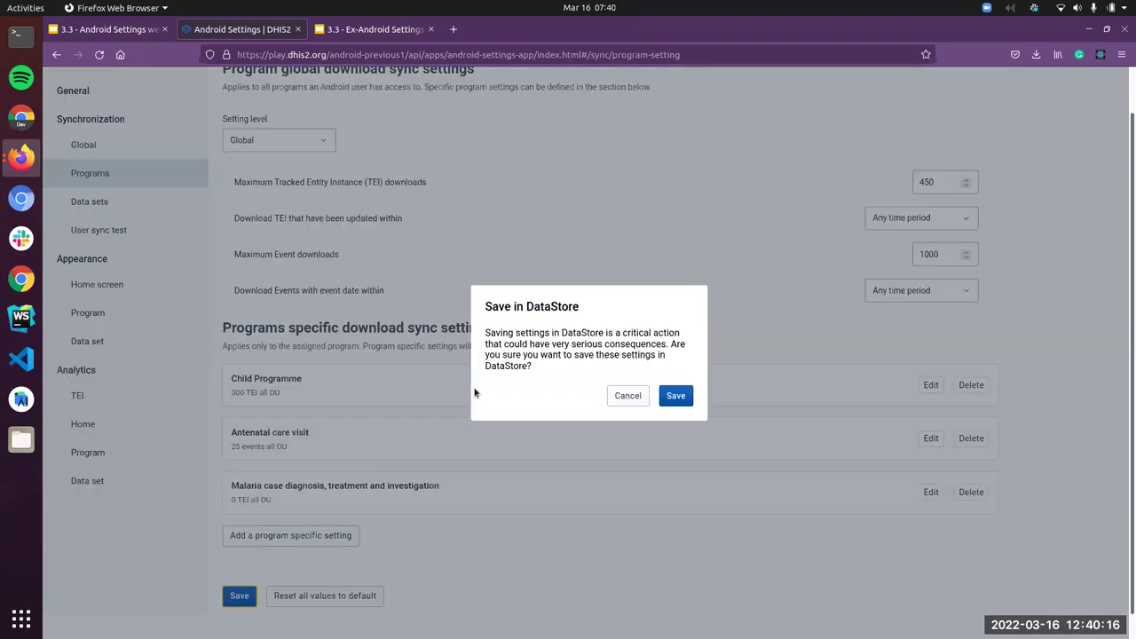
click(676, 396)
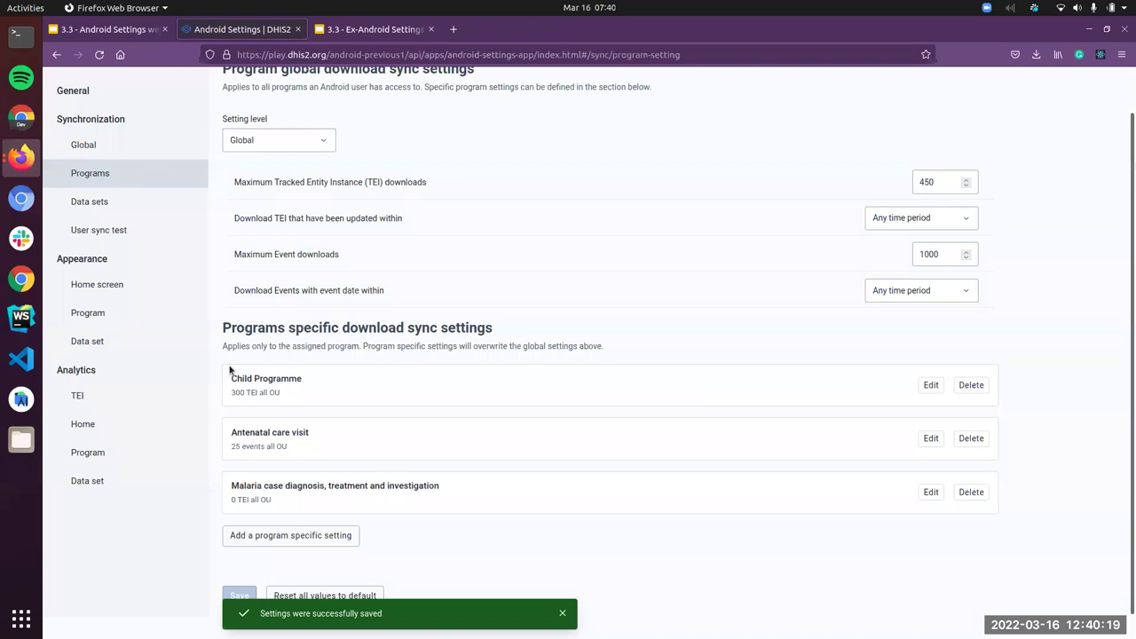
click(133, 197)
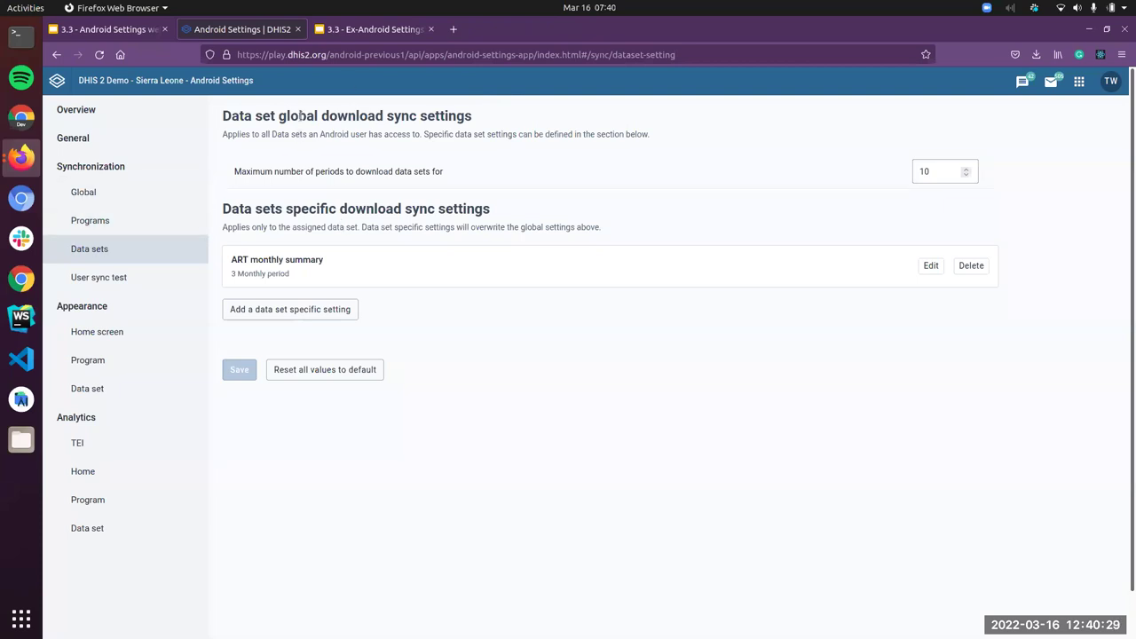
drag(384, 207, 403, 210)
click(642, 432)
click(300, 312)
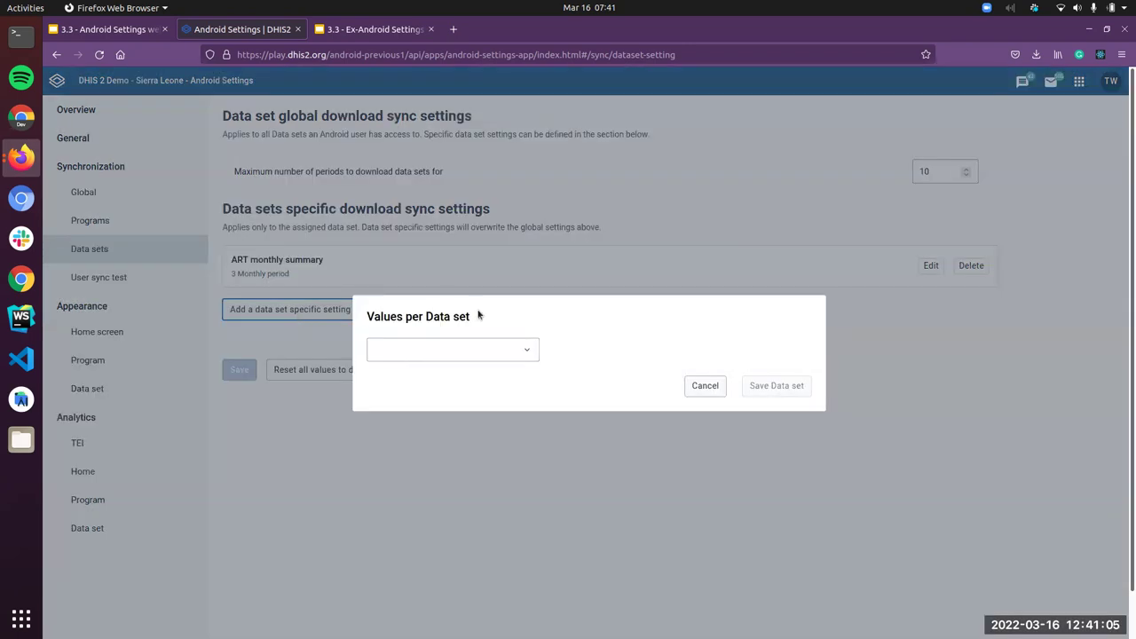
click(470, 349)
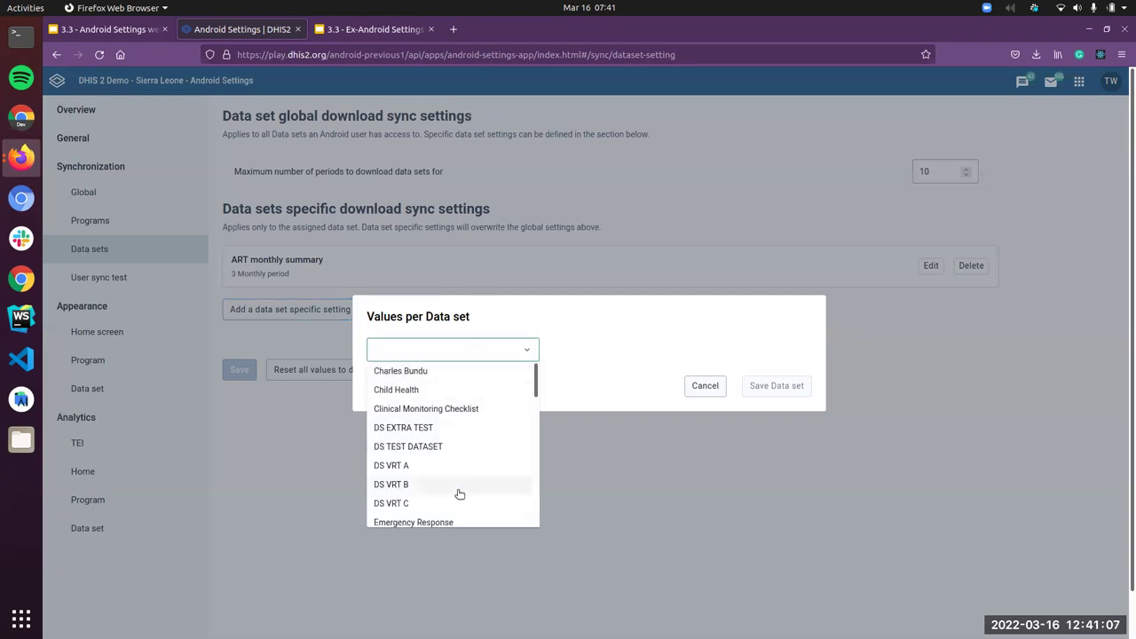
scroll(463, 444, down, 2)
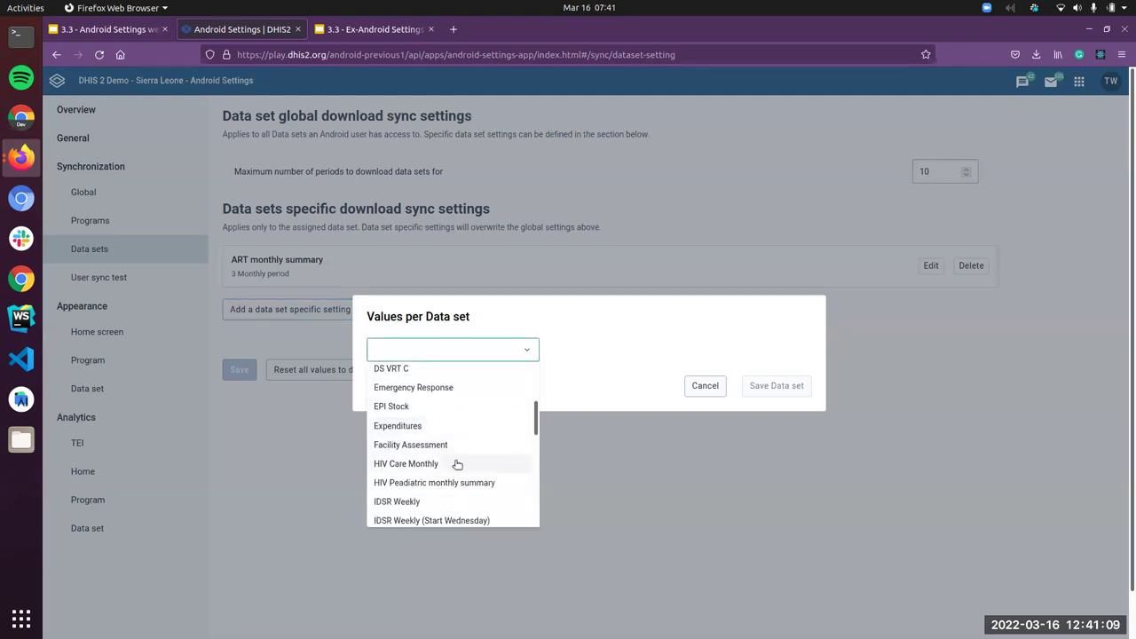
click(454, 446)
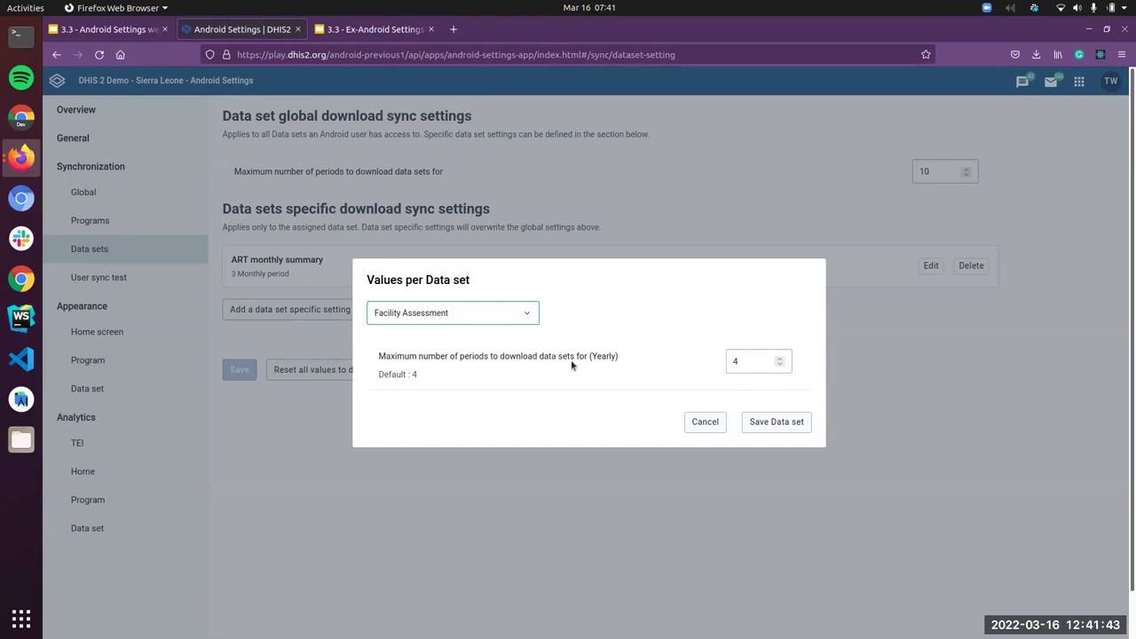
click(707, 422)
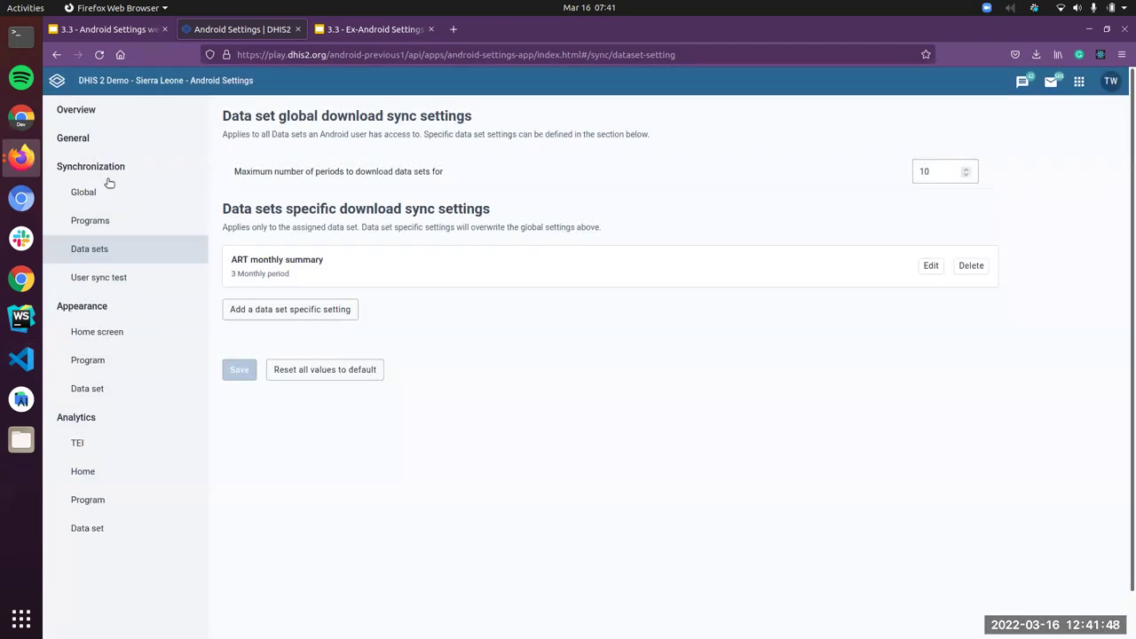
click(366, 32)
click(104, 29)
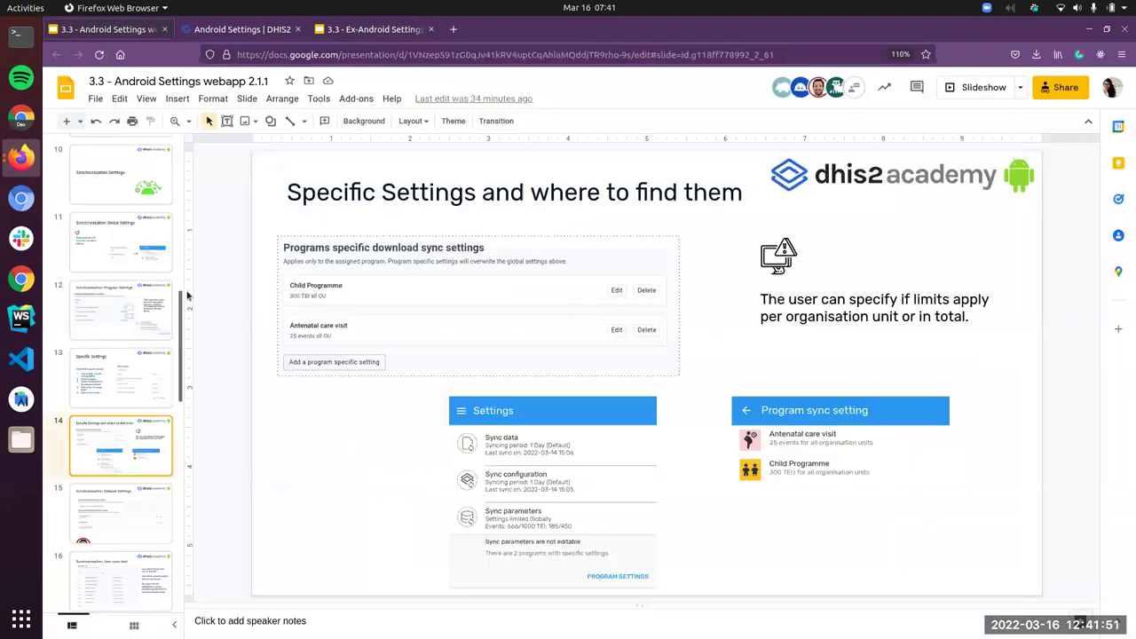
click(84, 521)
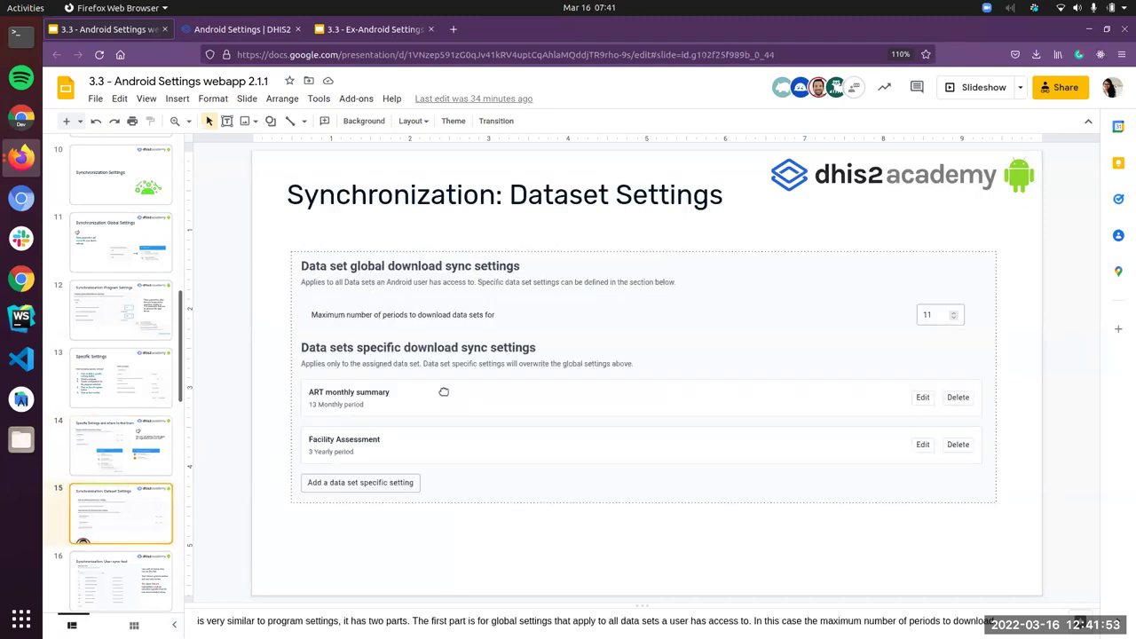
key(Down)
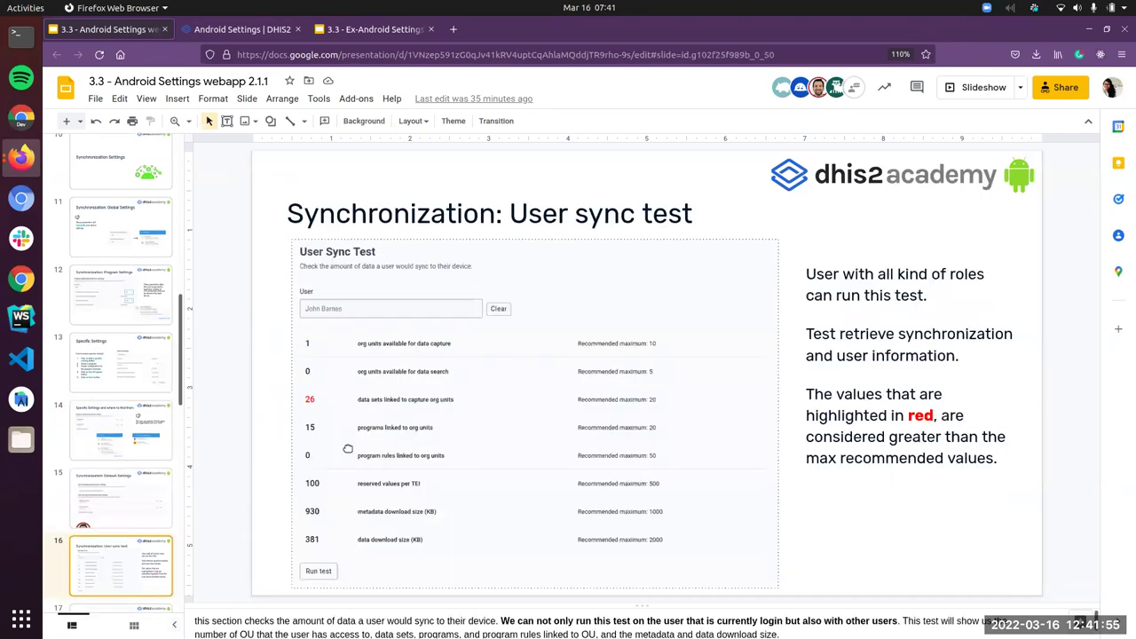
key(Up)
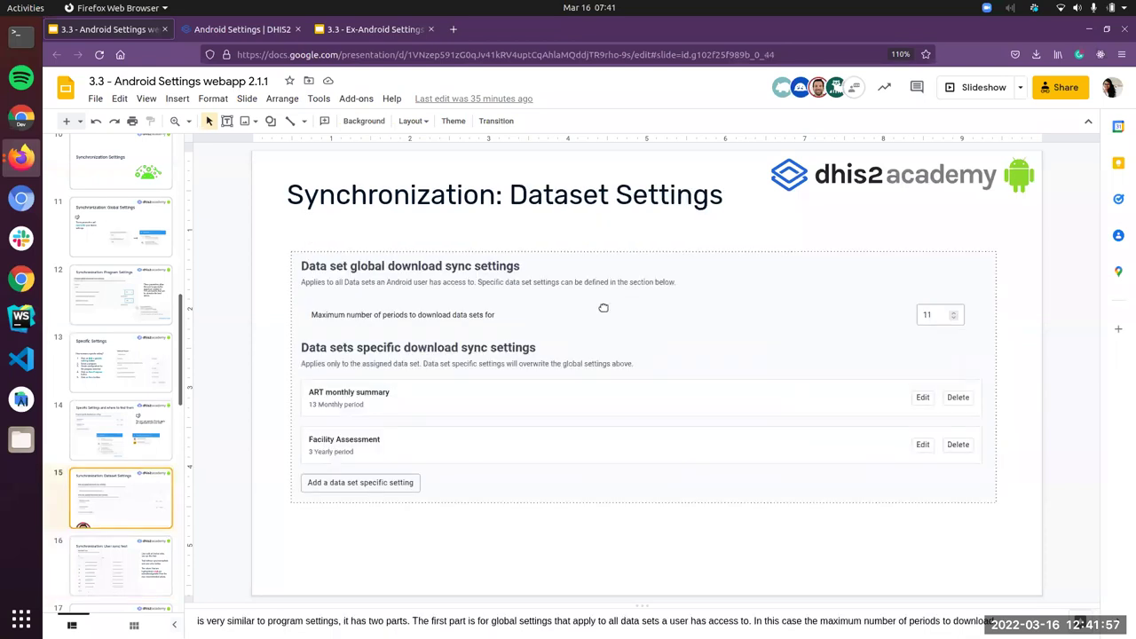
click(117, 580)
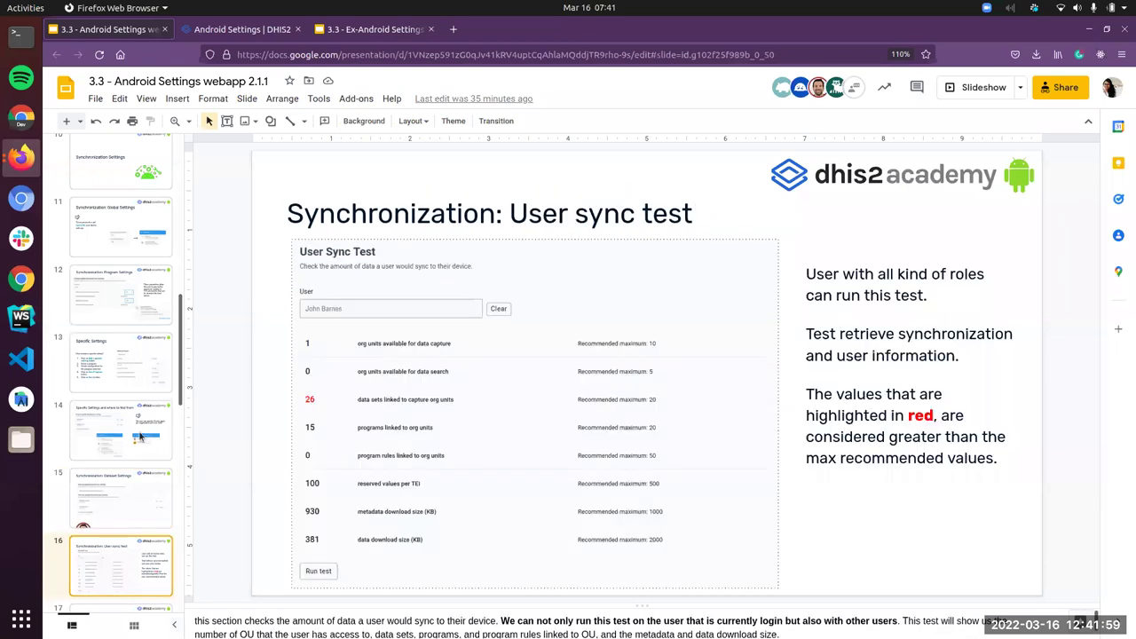
click(247, 40)
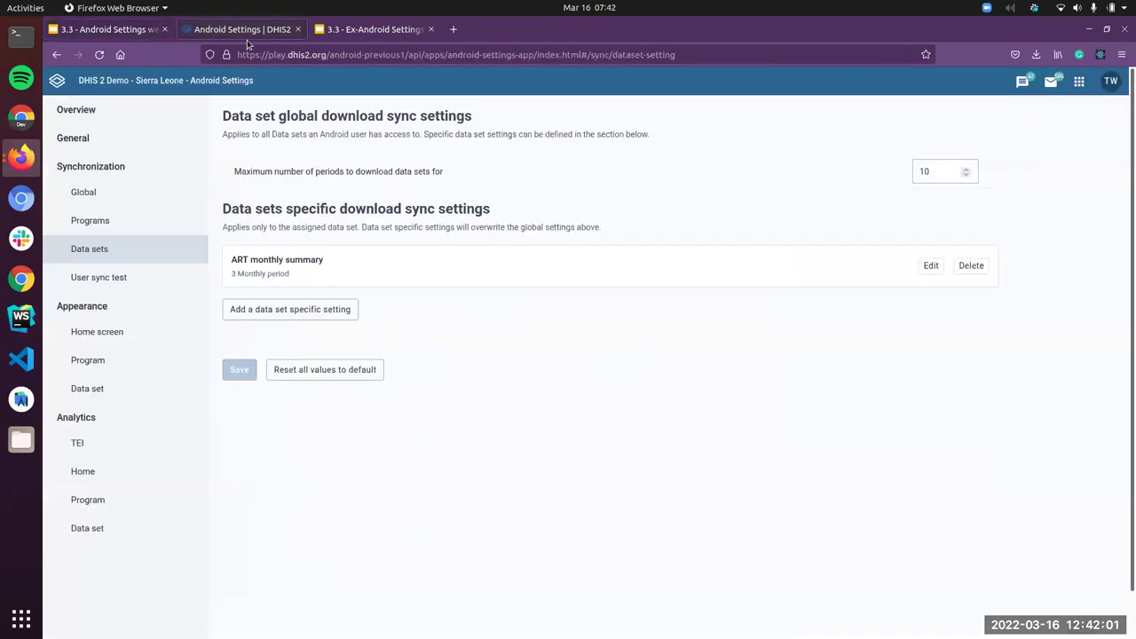
Open the User sync test page under Synchronization
click(175, 293)
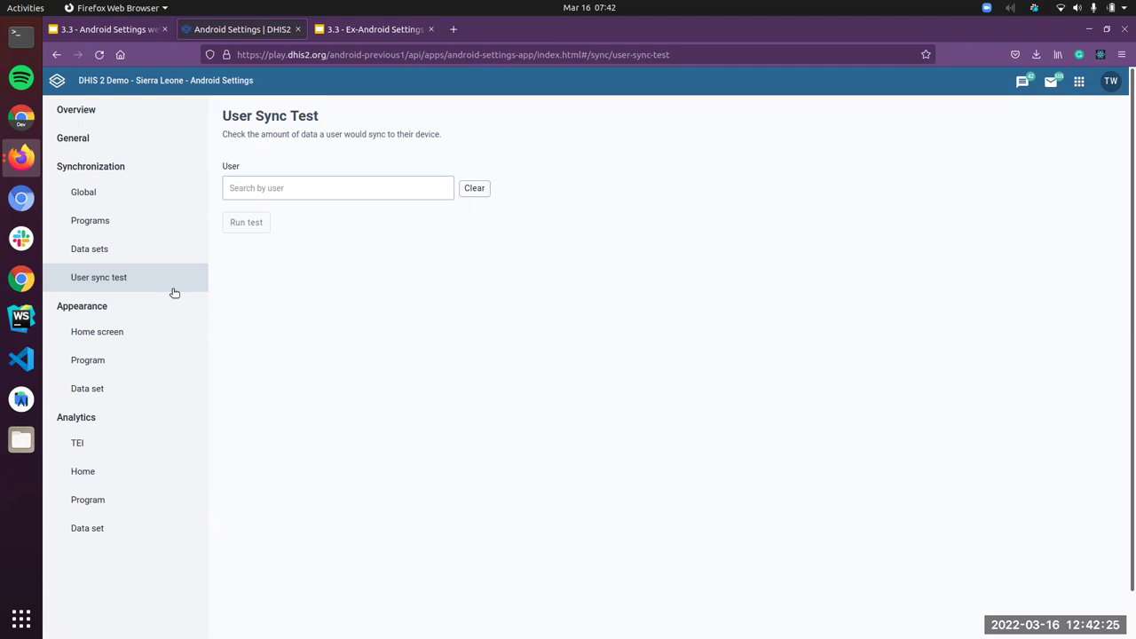
Search for the user by part of their name, select them, and run the sync test
click(333, 197)
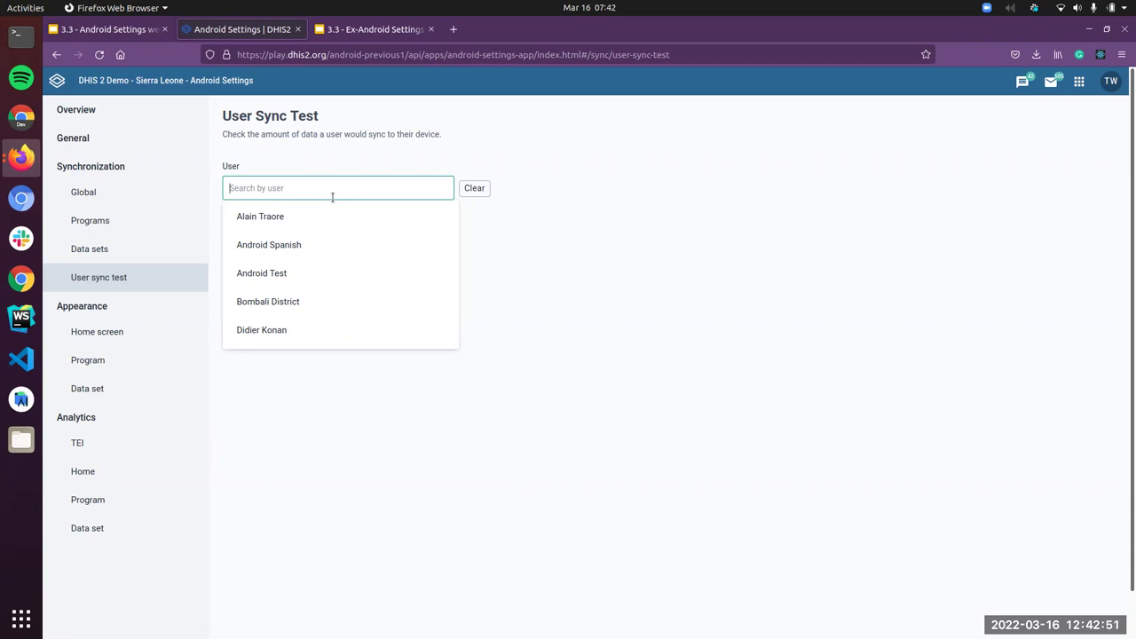
text(fer)
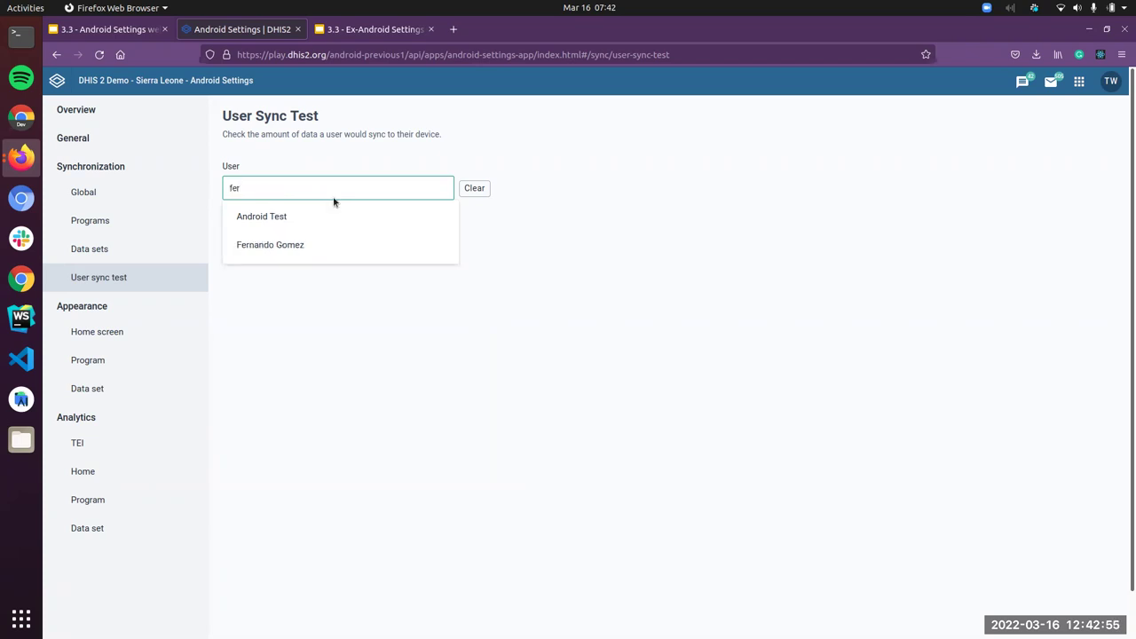
click(311, 257)
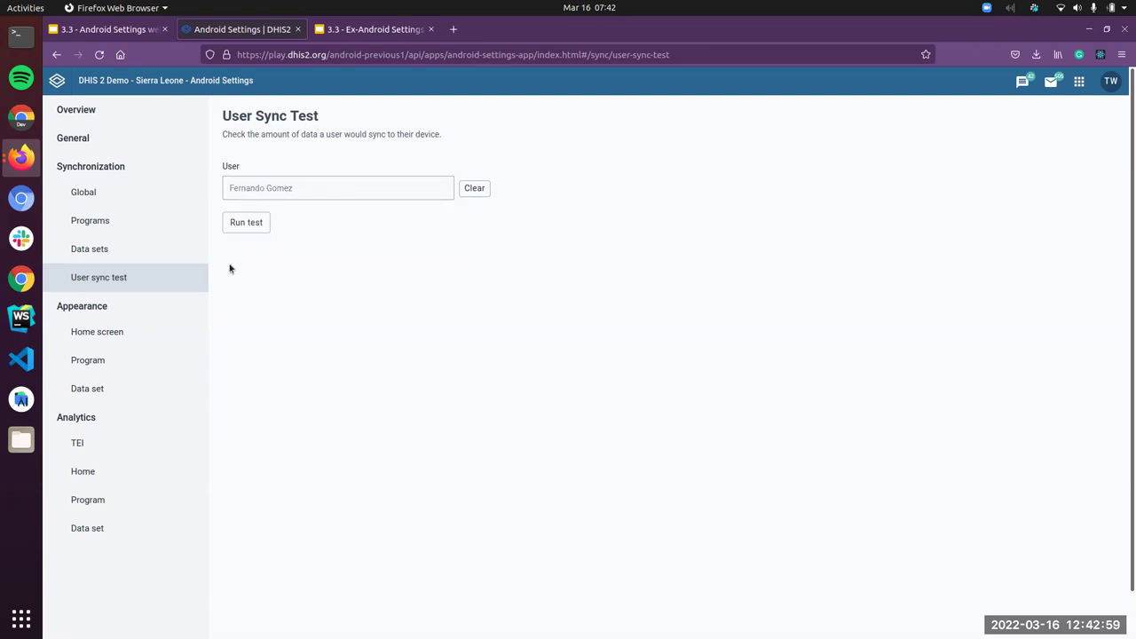
click(238, 224)
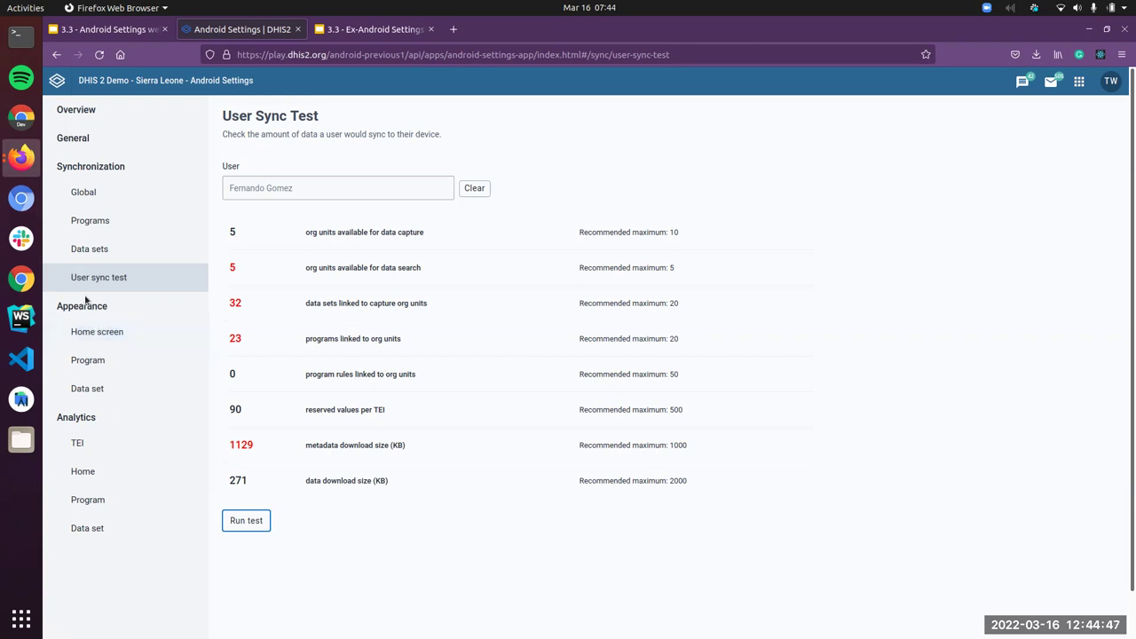
Go back to the slide deck and show slide 17, Appearance Settings
key(ctrl+Page_Up)
scroll(98, 468, down, 3)
click(97, 467)
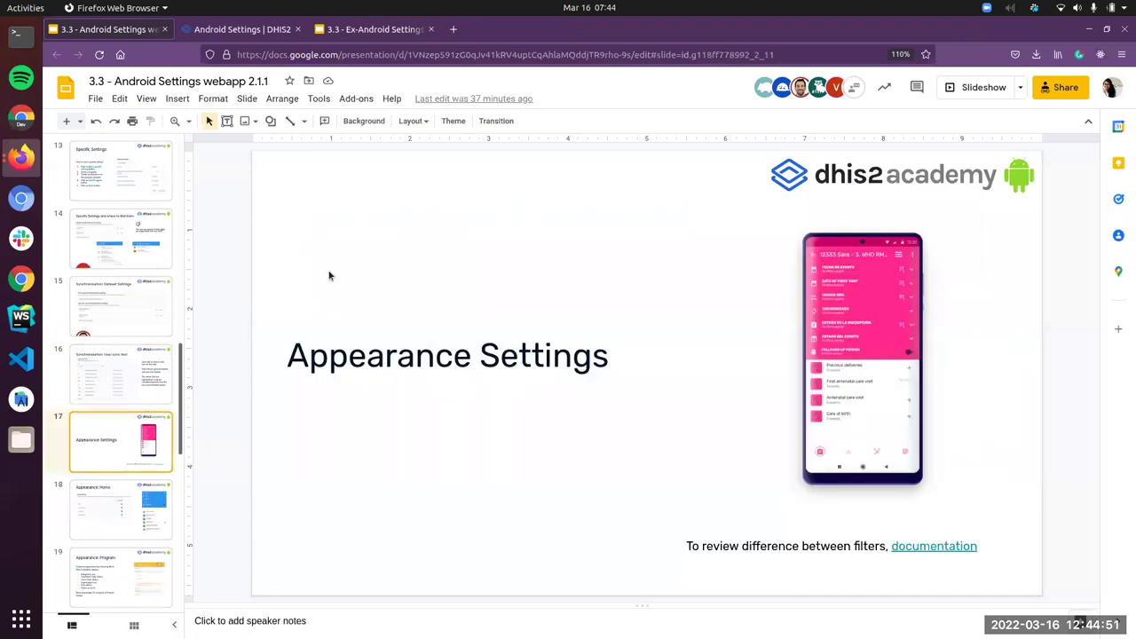
Start the Google Slides slideshow from slide 17, Appearance Settings
click(980, 92)
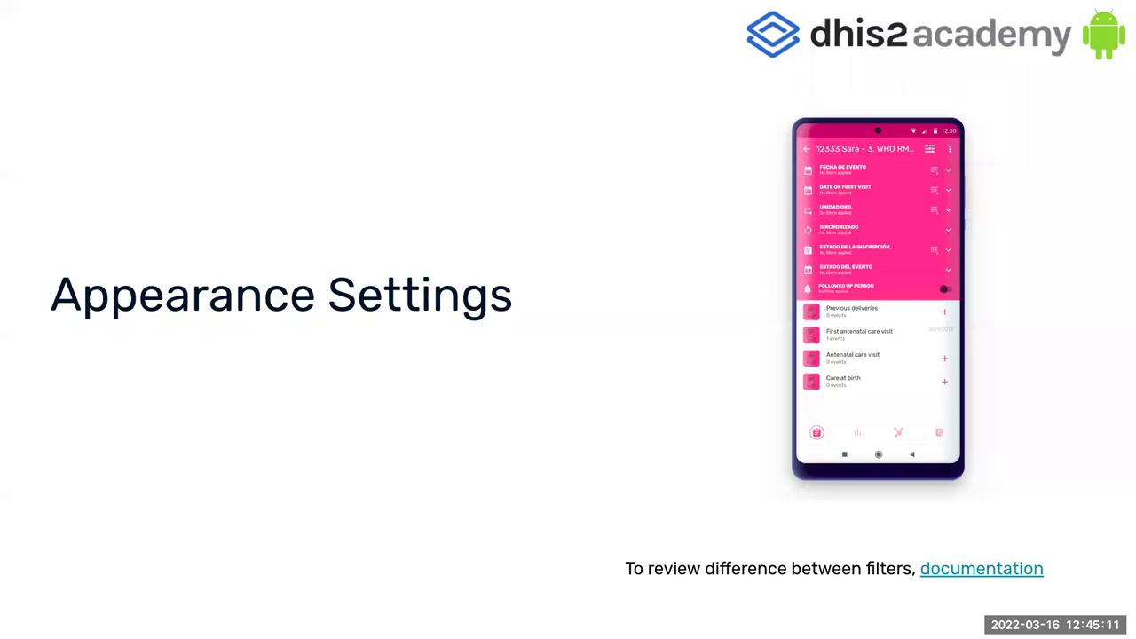
Advance the slideshow to the 'Appearance: Home' slide showing the four home-screen filters
key(Right)
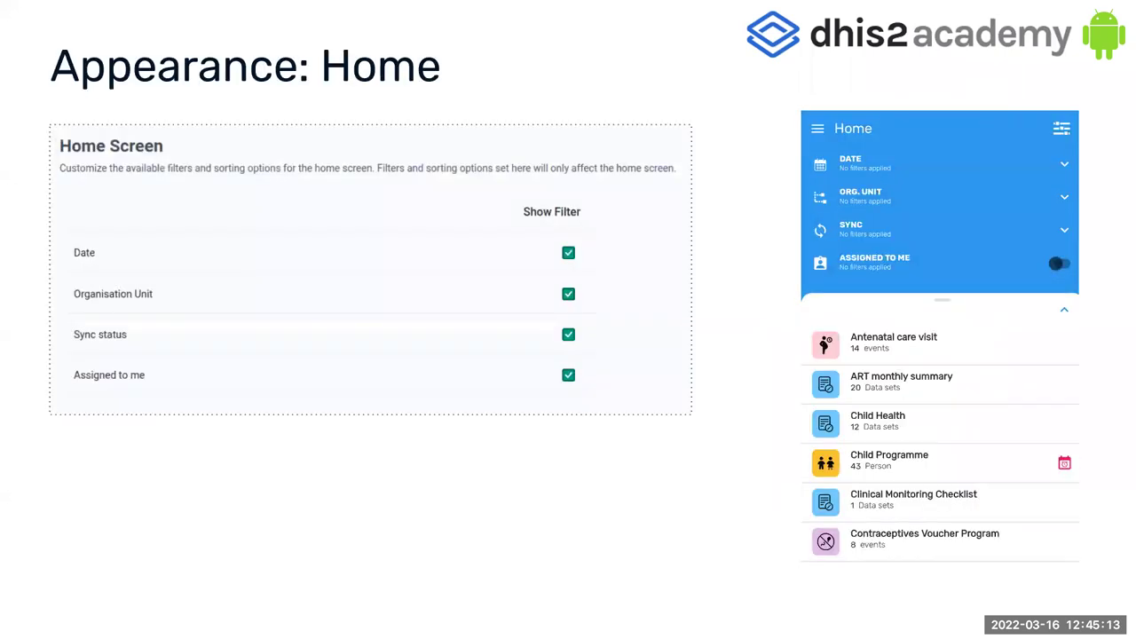